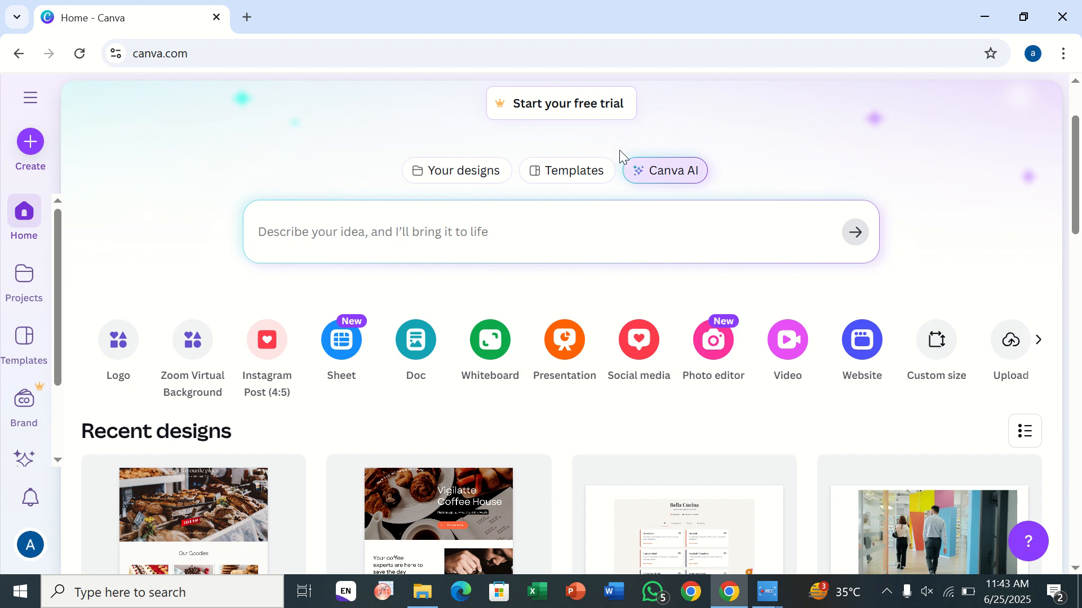
Step: Switch the home page search to templates and search for "website"
{"action": "left_click", "coordinate": [638, 216]}
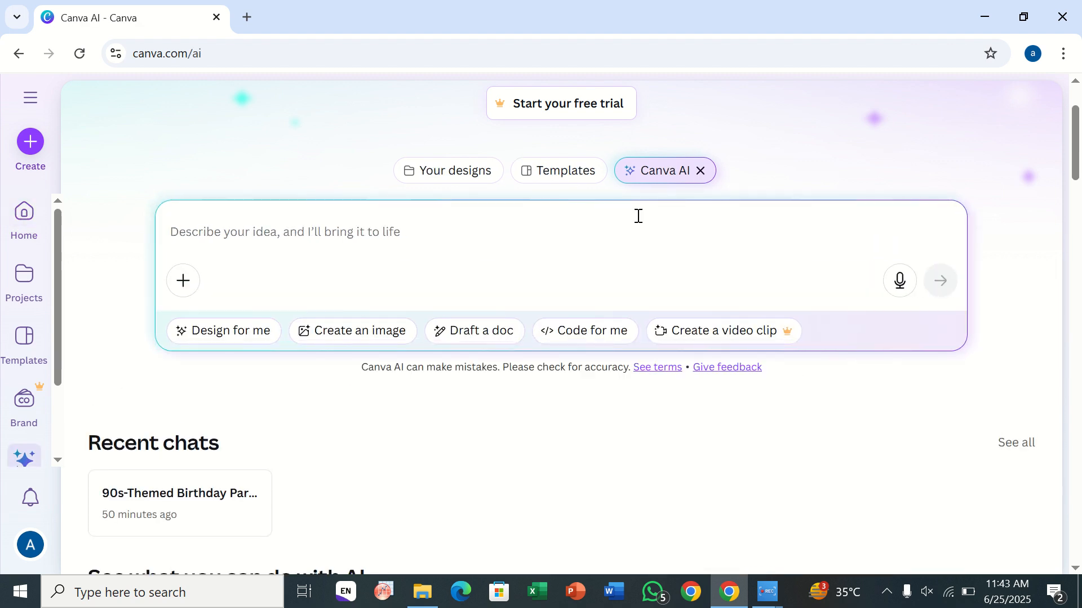
{"action": "left_click", "coordinate": [702, 171]}
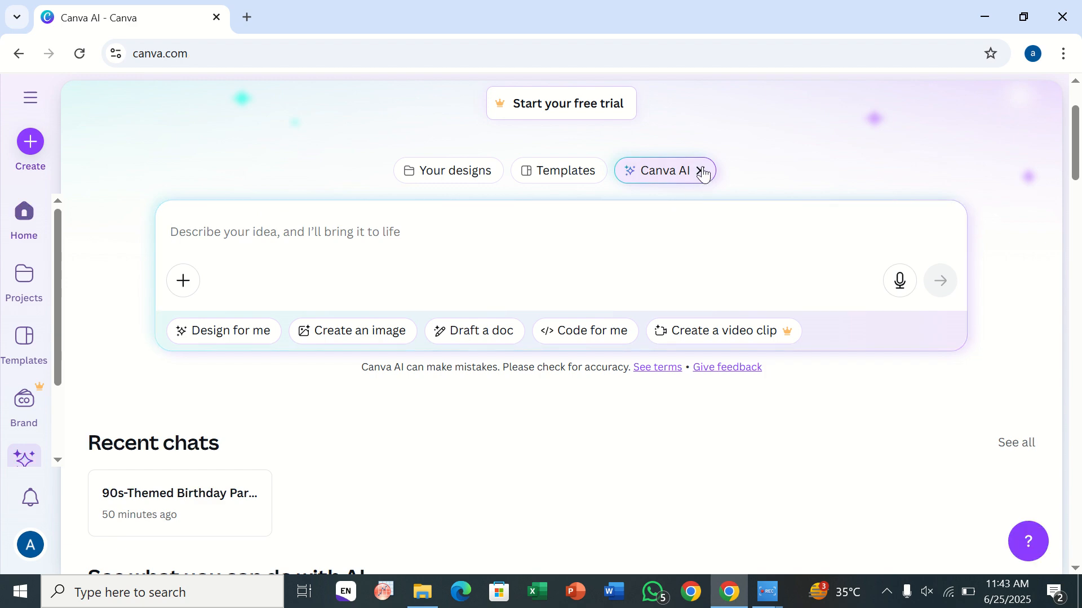
{"action": "left_click", "coordinate": [583, 172]}
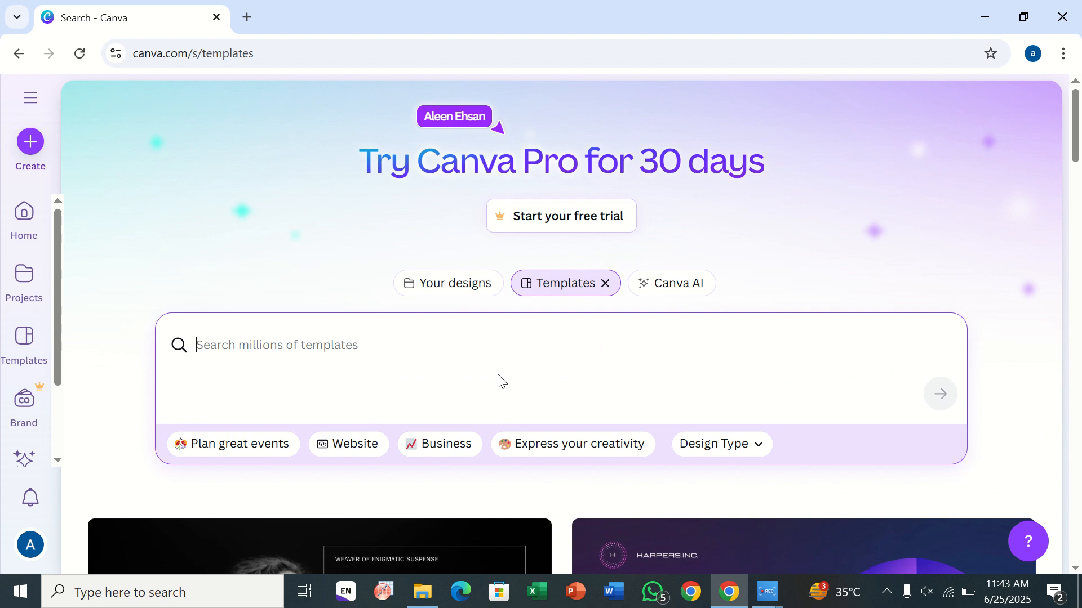
{"action": "scroll", "coordinate": [501, 380], "scroll_direction": "down", "scroll_amount": 5}
{"action": "scroll", "coordinate": [500, 379], "scroll_direction": "up", "scroll_amount": 3}
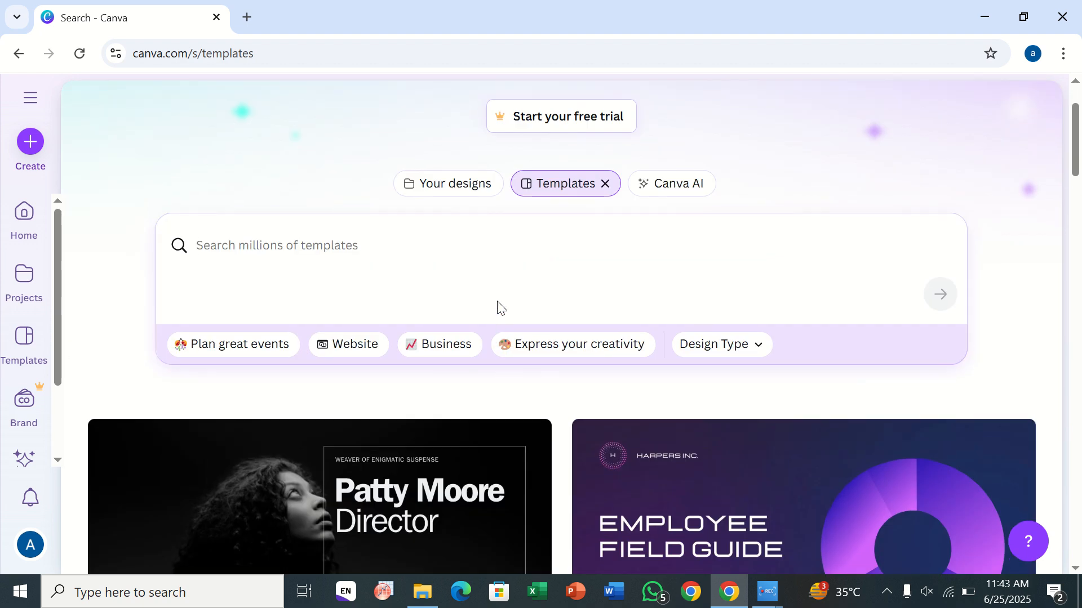
{"action": "left_click", "coordinate": [372, 231]}
{"action": "type", "text": "w"}
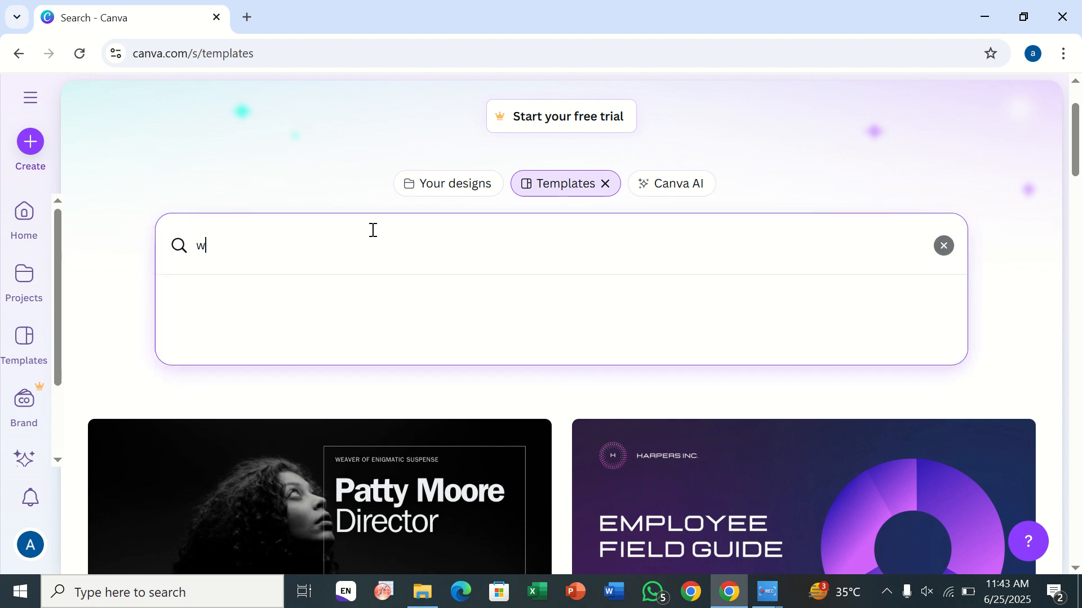
{"action": "type", "text": "ebsite"}
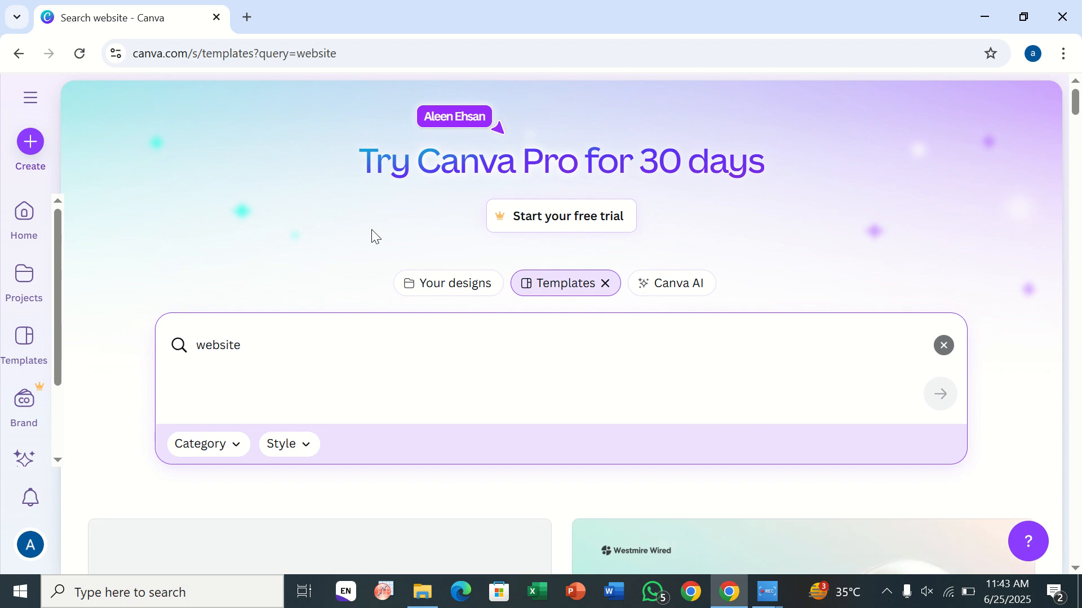
Step: Open the Cream and Brown Photographic Beauty Site Launch Website template for customising
{"action": "scroll", "coordinate": [358, 402], "scroll_direction": "down", "scroll_amount": 3}
{"action": "scroll", "coordinate": [358, 402], "scroll_direction": "down", "scroll_amount": 7}
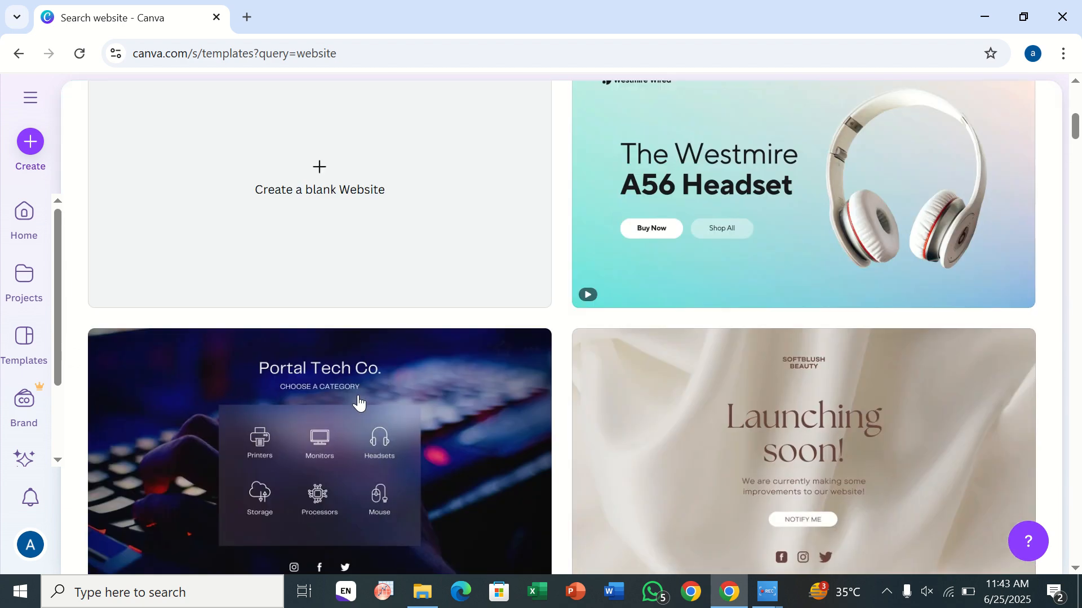
{"action": "scroll", "coordinate": [358, 402], "scroll_direction": "up", "scroll_amount": 1}
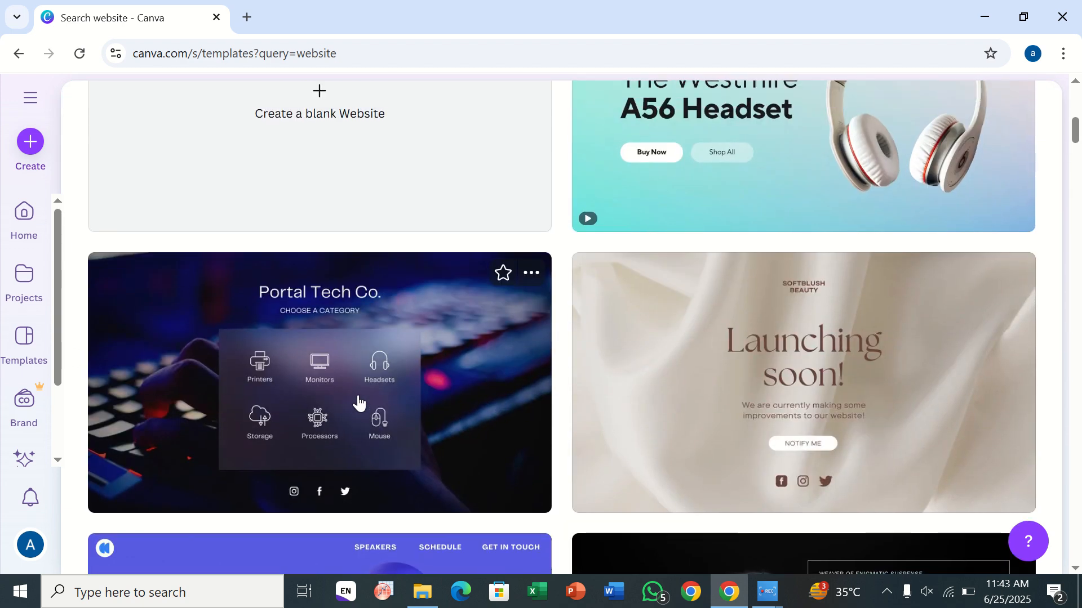
{"action": "left_click", "coordinate": [632, 398]}
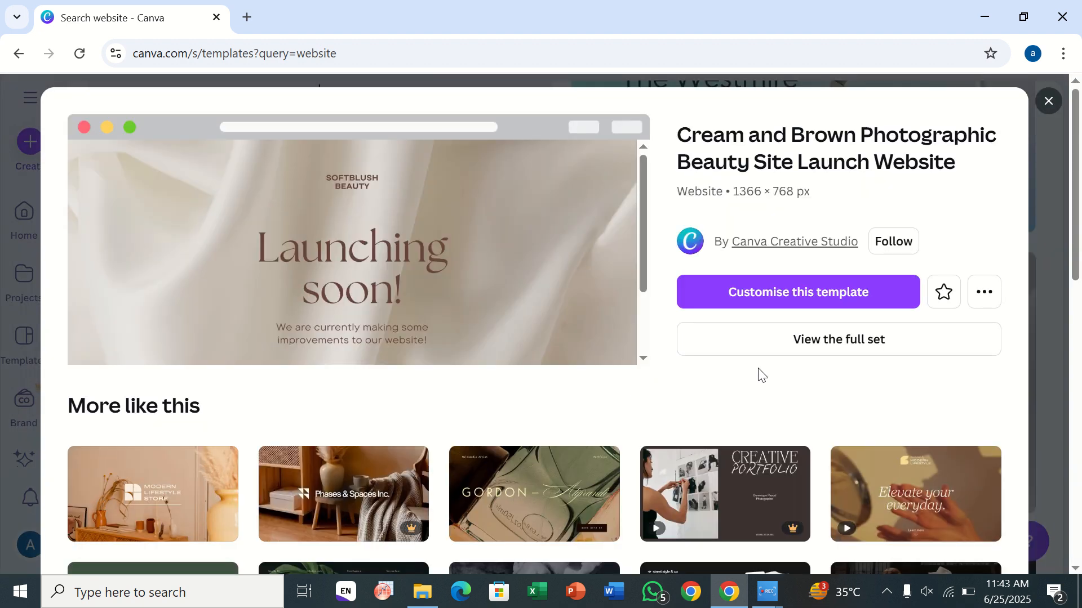
{"action": "left_click", "coordinate": [756, 296]}
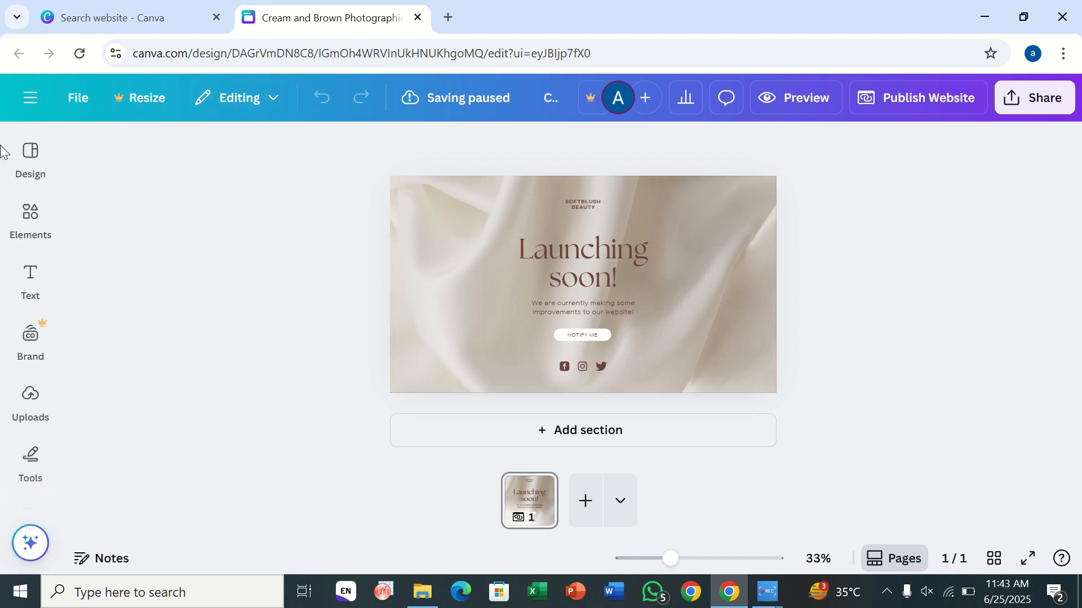
{"action": "left_click", "coordinate": [35, 150]}
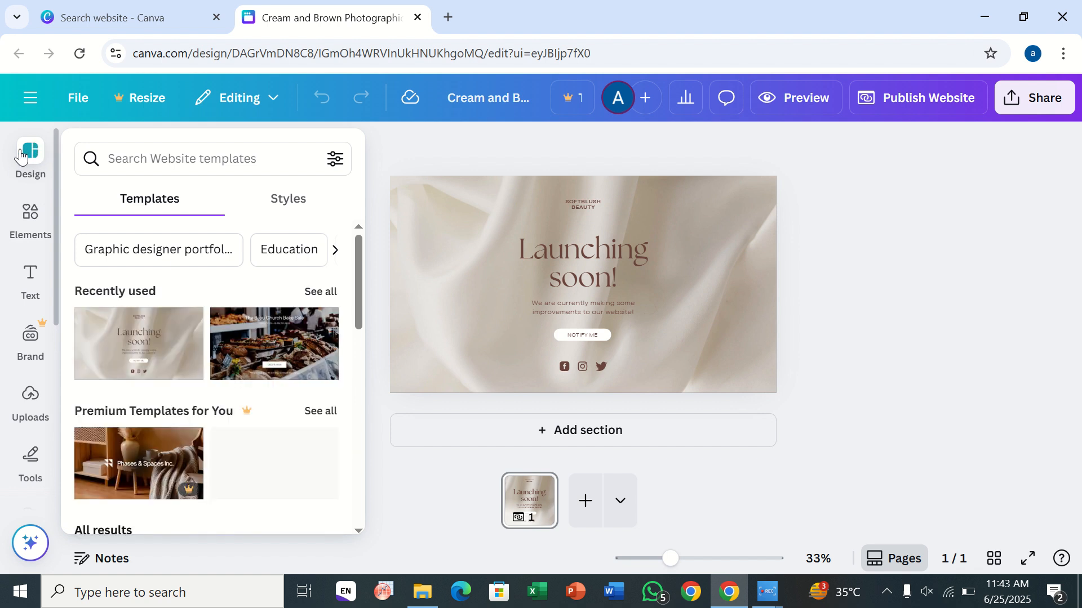
{"action": "left_click", "coordinate": [30, 215]}
{"action": "left_click", "coordinate": [529, 460]}
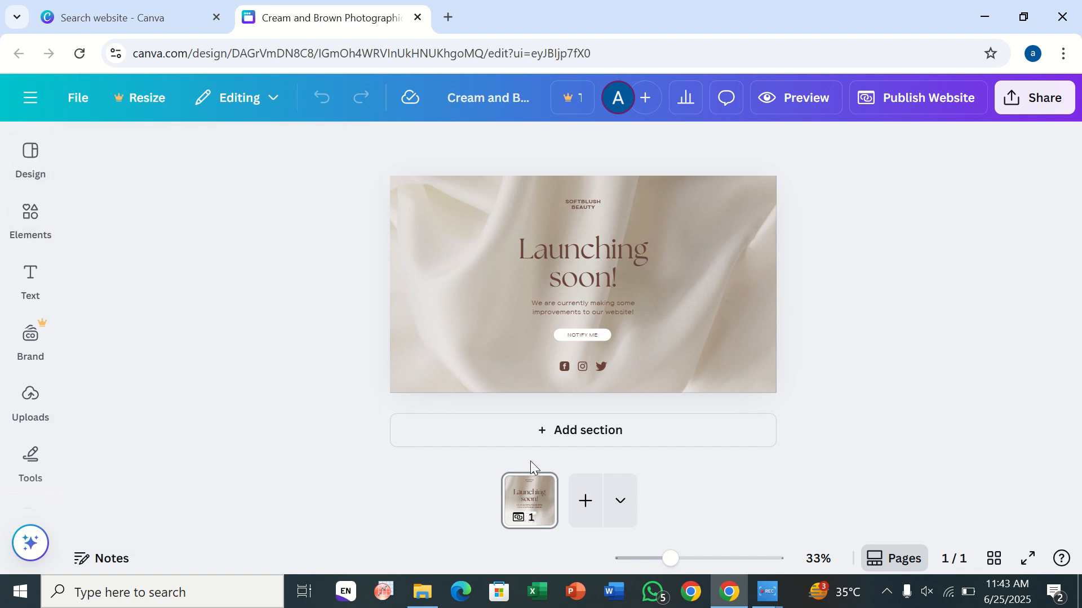
Step: Add a blank section below the "Launching soon!" section and fill it with the brown document colour
{"action": "left_click", "coordinate": [531, 442]}
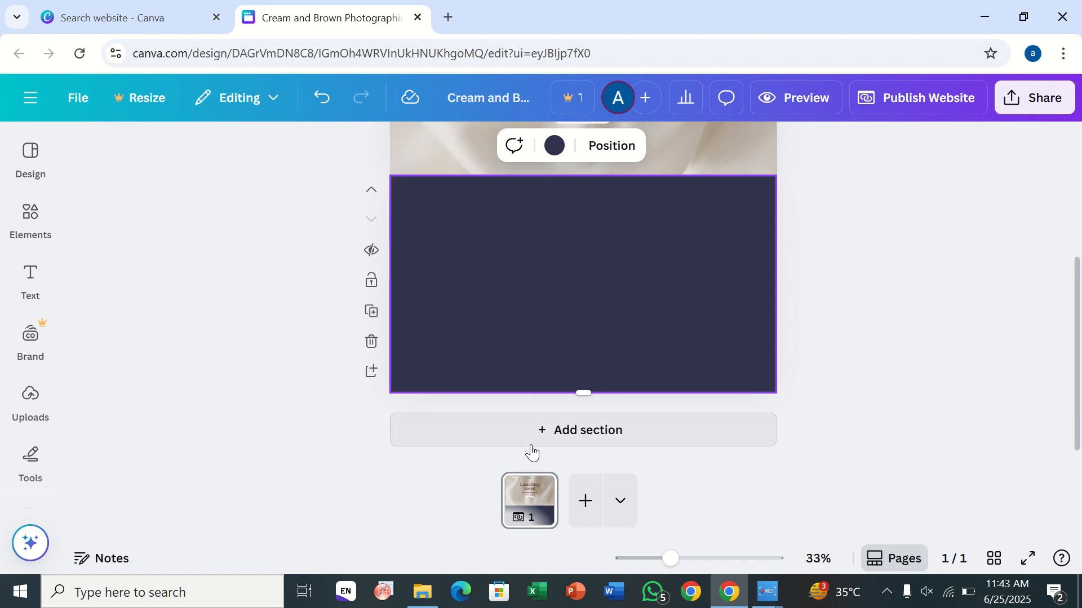
{"action": "left_click", "coordinate": [554, 146]}
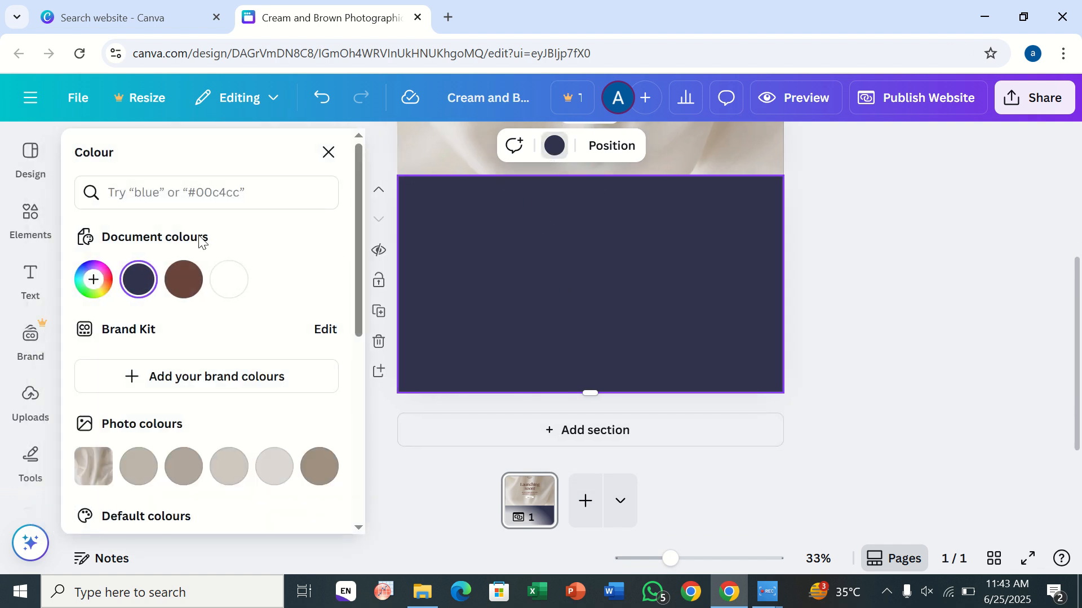
{"action": "left_click", "coordinate": [182, 471]}
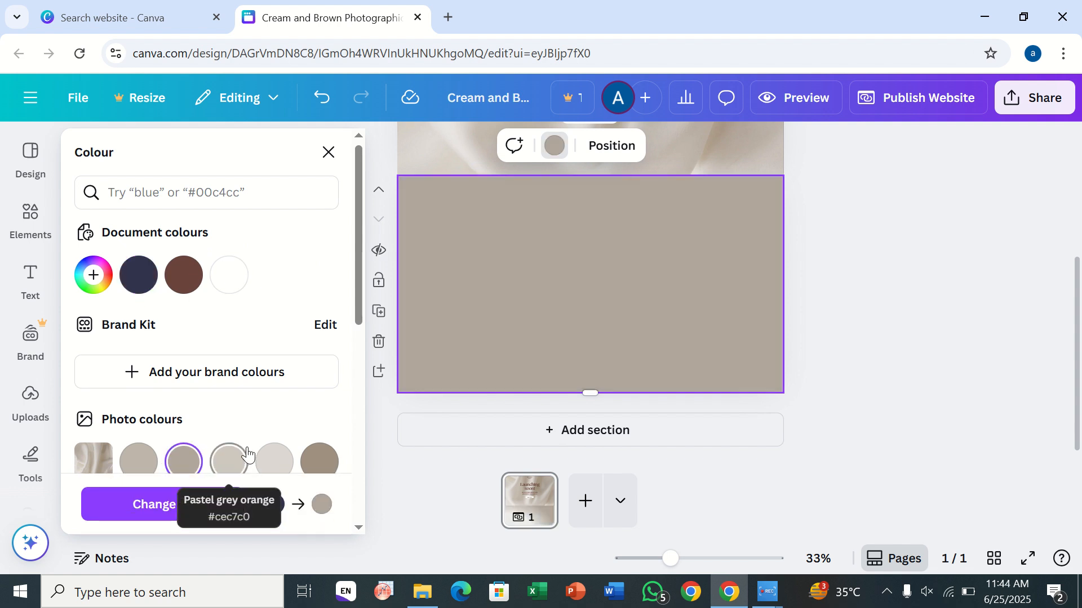
{"action": "scroll", "coordinate": [237, 476], "scroll_direction": "down", "scroll_amount": 1}
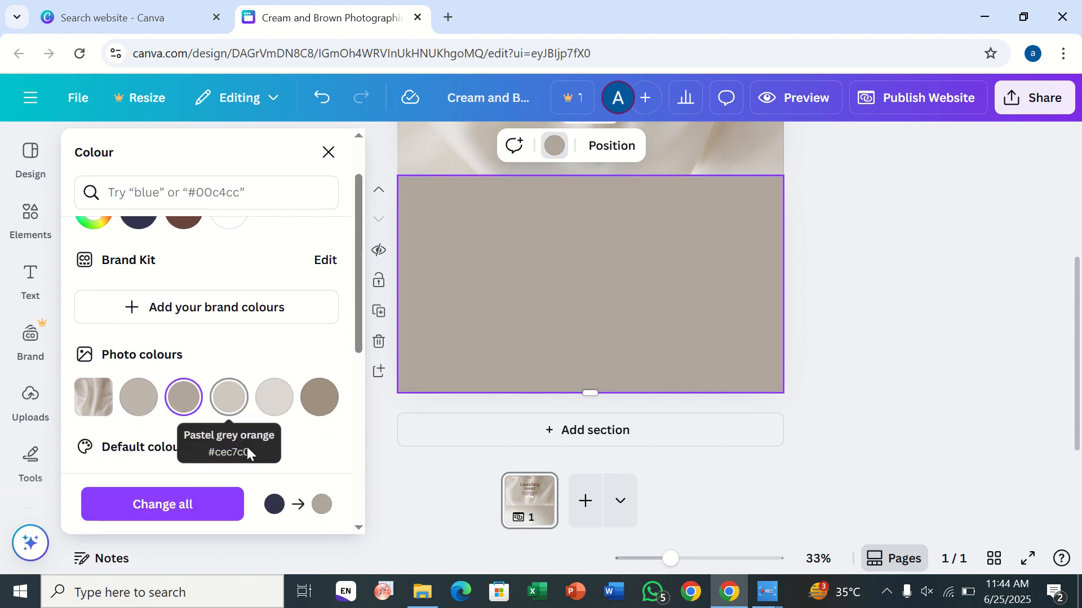
{"action": "left_click", "coordinate": [184, 225]}
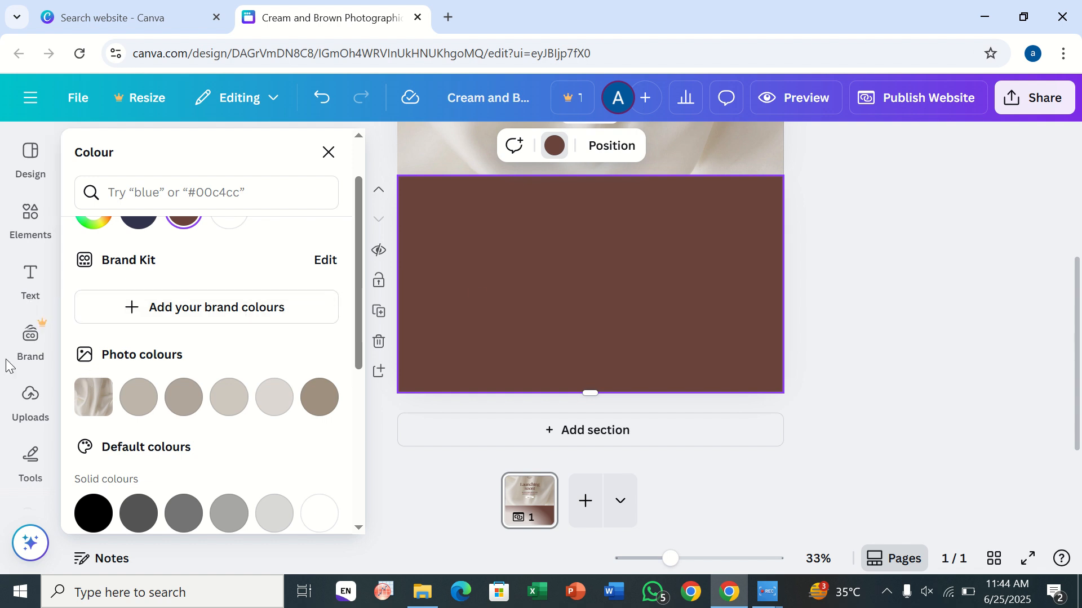
Step: Open the Jotform app and preview its first contact form template alongside the page
{"action": "scroll", "coordinate": [20, 395], "scroll_direction": "down", "scroll_amount": 2}
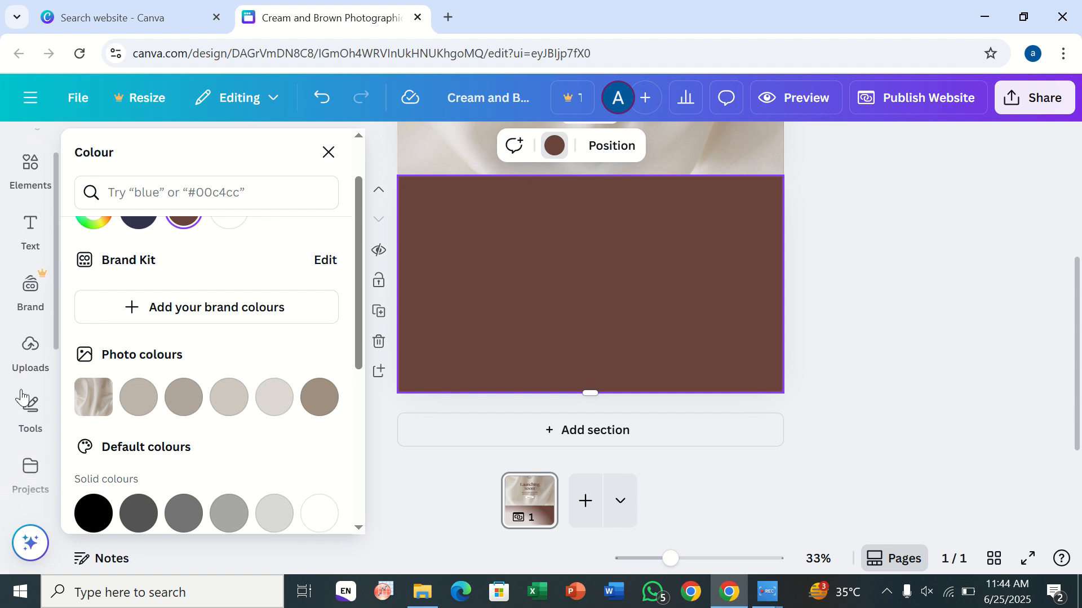
{"action": "scroll", "coordinate": [21, 397], "scroll_direction": "down", "scroll_amount": 4}
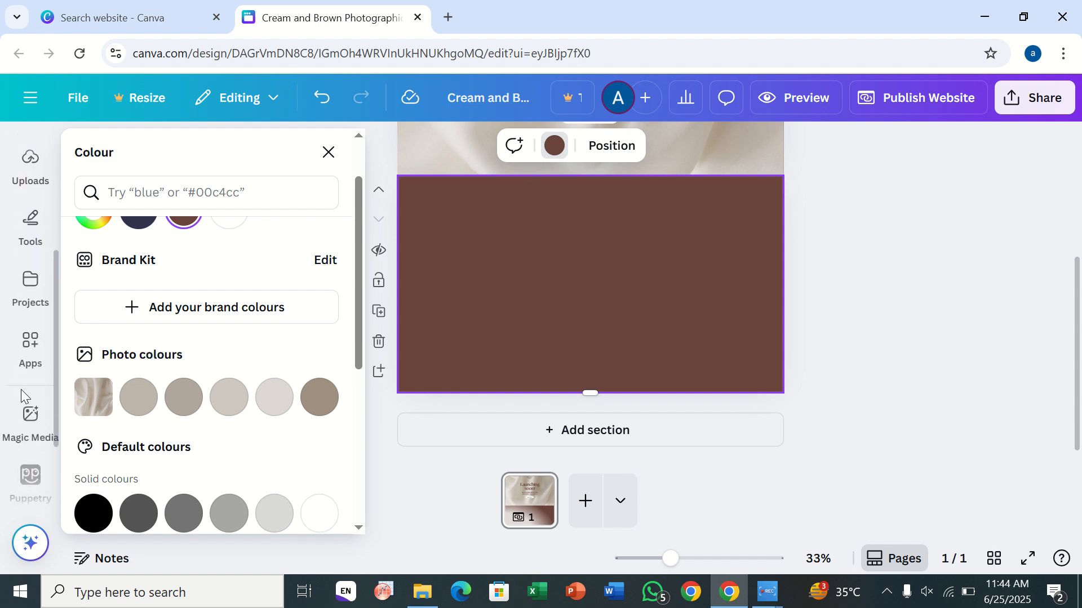
{"action": "scroll", "coordinate": [23, 397], "scroll_direction": "down", "scroll_amount": 1}
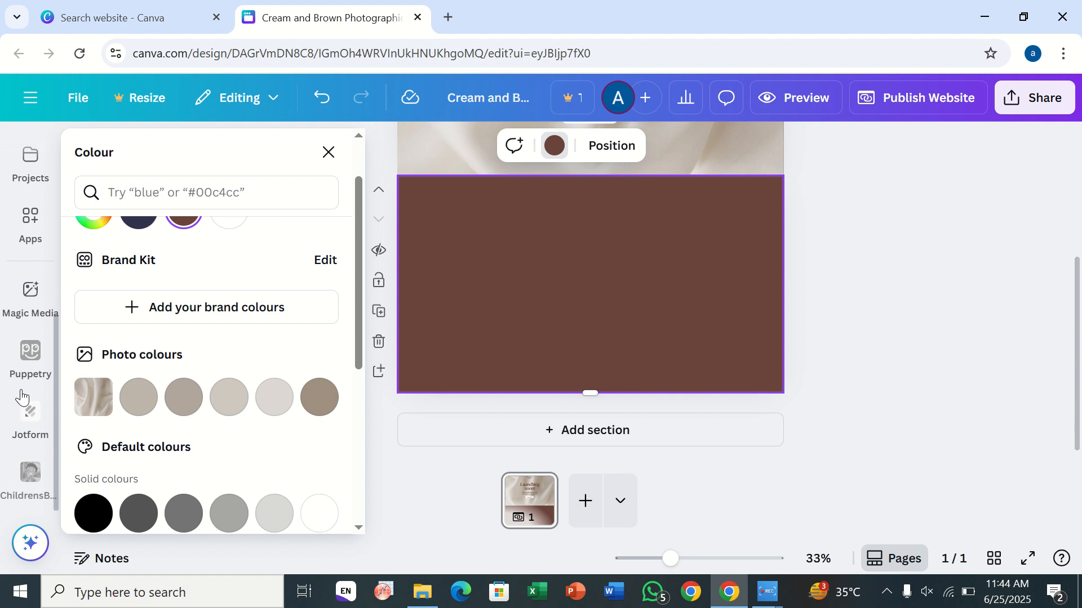
{"action": "left_click", "coordinate": [45, 445]}
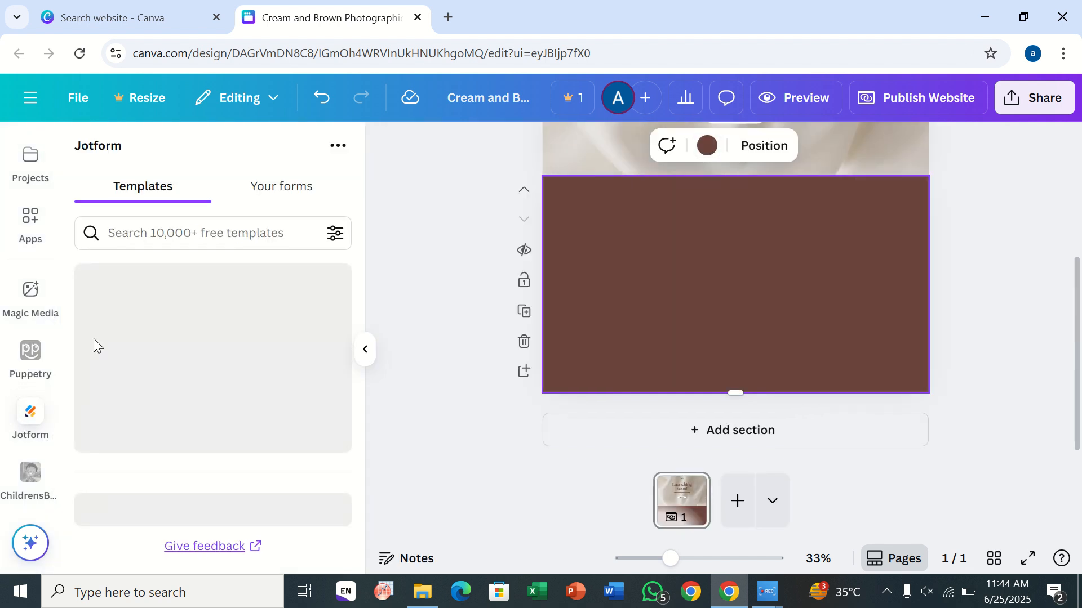
{"action": "mouse_move", "coordinate": [213, 316]}
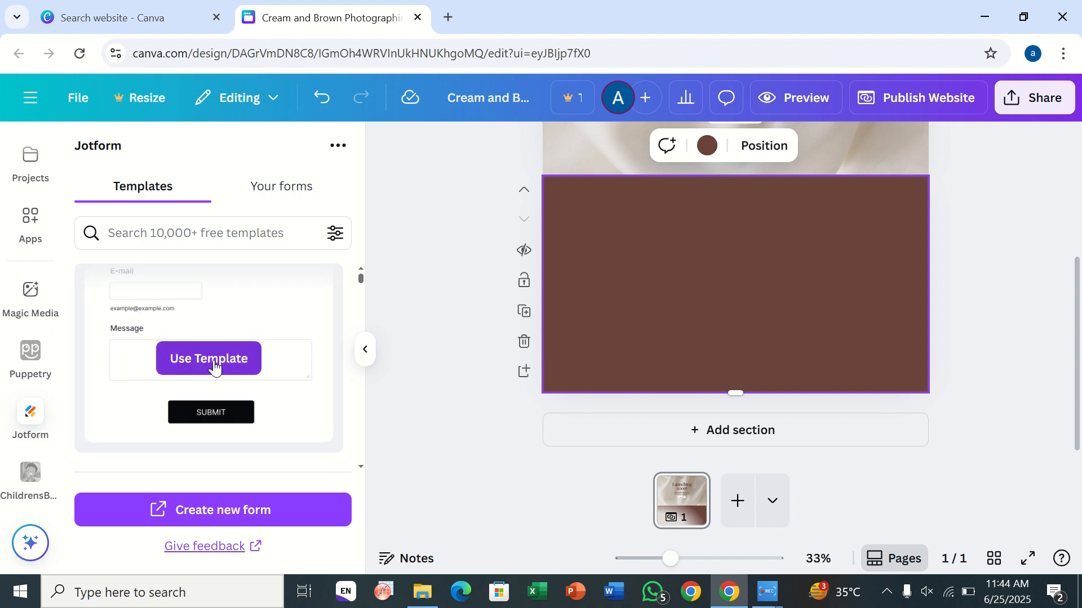
{"action": "scroll", "coordinate": [610, 277], "scroll_direction": "up", "scroll_amount": 3}
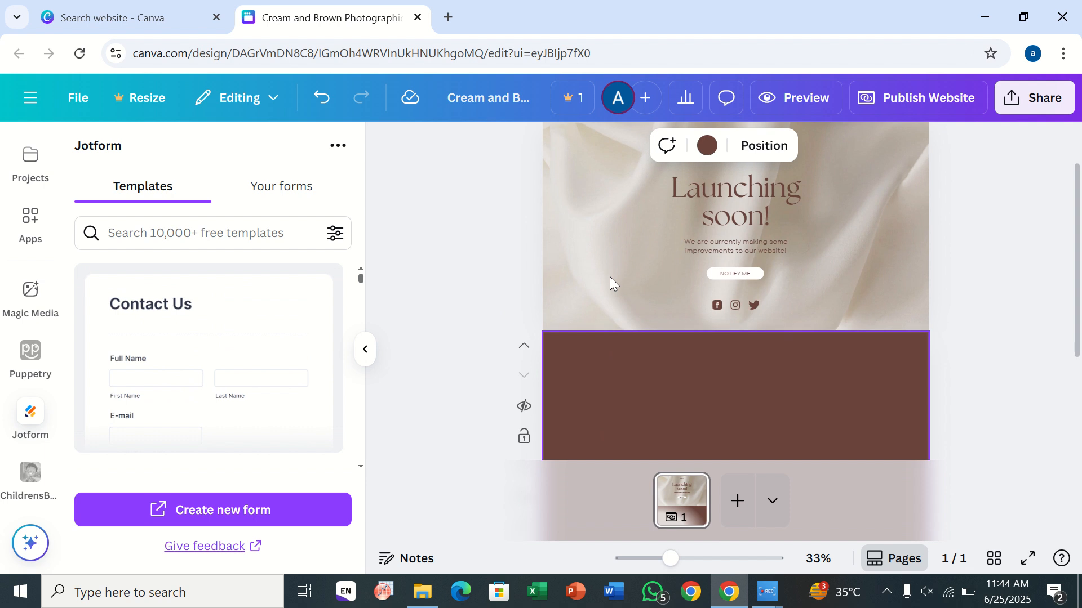
{"action": "scroll", "coordinate": [610, 276], "scroll_direction": "down", "scroll_amount": 3}
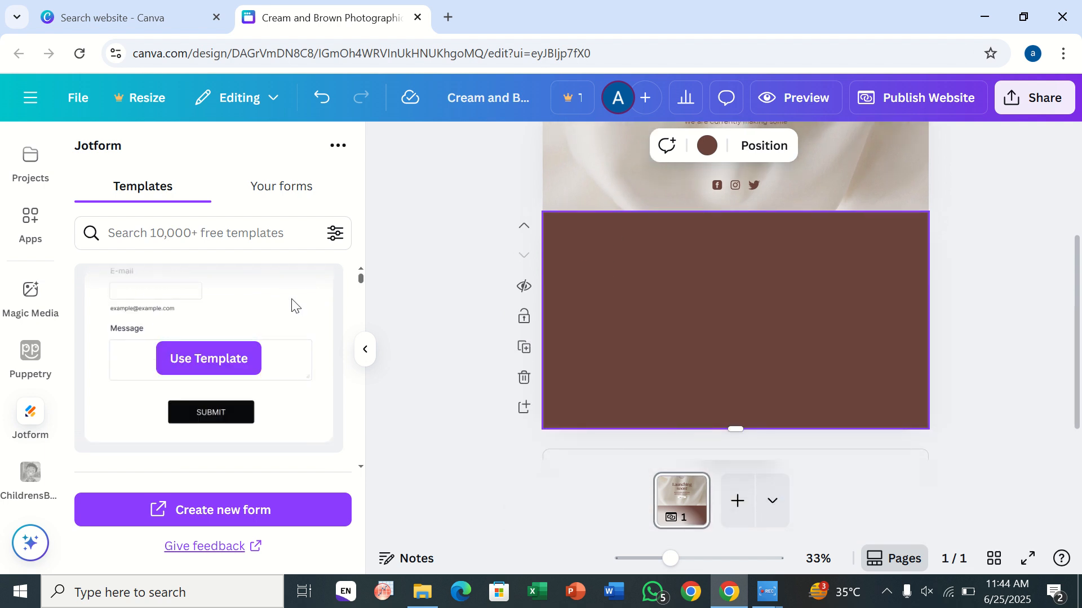
Step: Search the Jotform templates for "contact us", look through the forms and clear the search
{"action": "left_click", "coordinate": [128, 234]}
{"action": "type", "text": "c"}
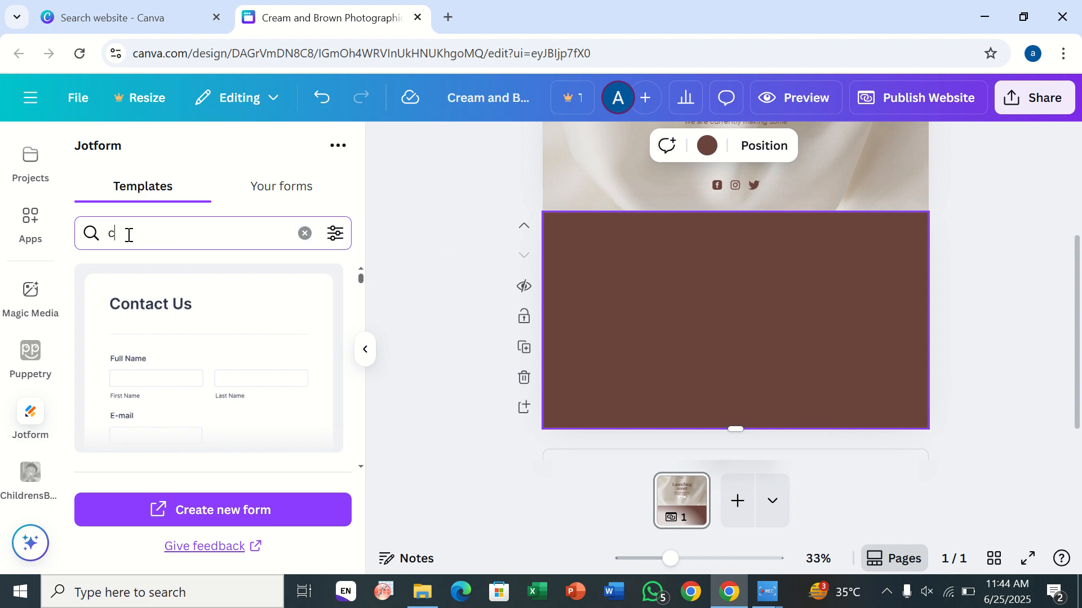
{"action": "type", "text": "ontact us"}
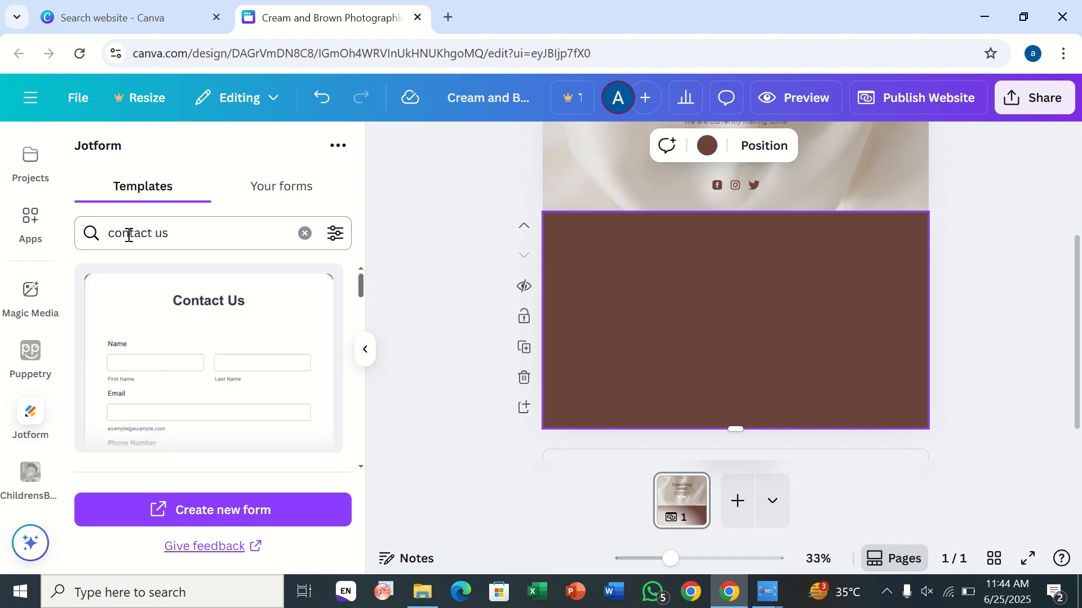
{"action": "scroll", "coordinate": [139, 429], "scroll_direction": "down", "scroll_amount": 5}
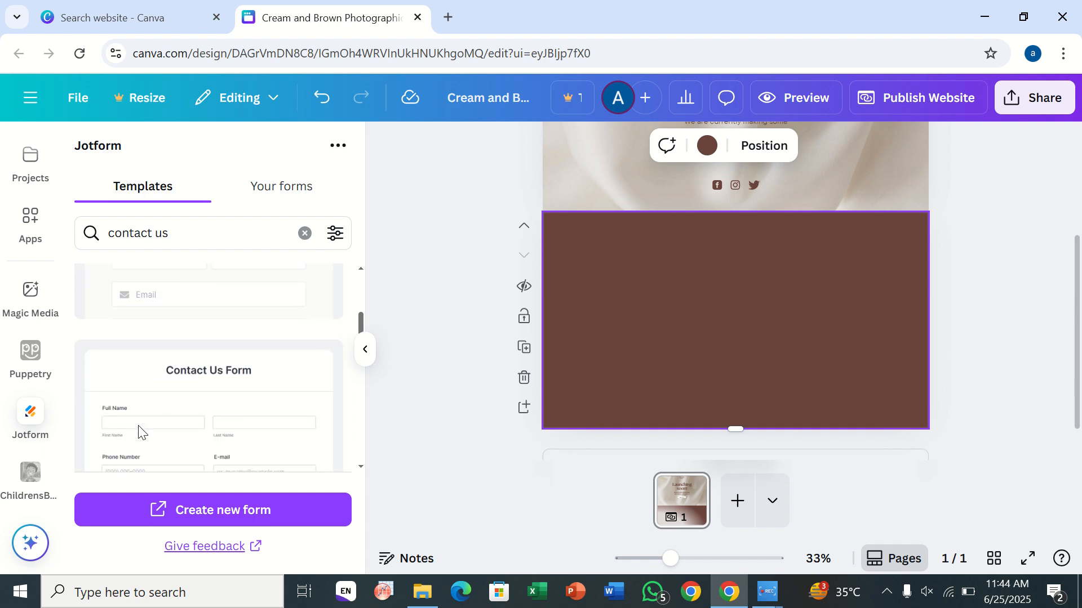
{"action": "scroll", "coordinate": [139, 430], "scroll_direction": "down", "scroll_amount": 10}
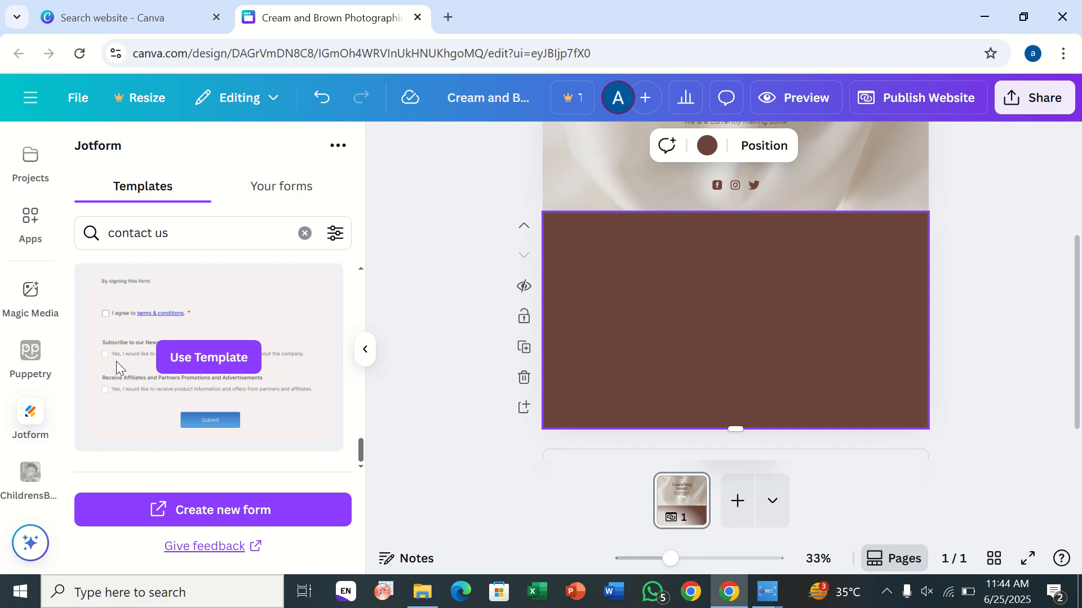
{"action": "scroll", "coordinate": [77, 326], "scroll_direction": "up", "scroll_amount": 6}
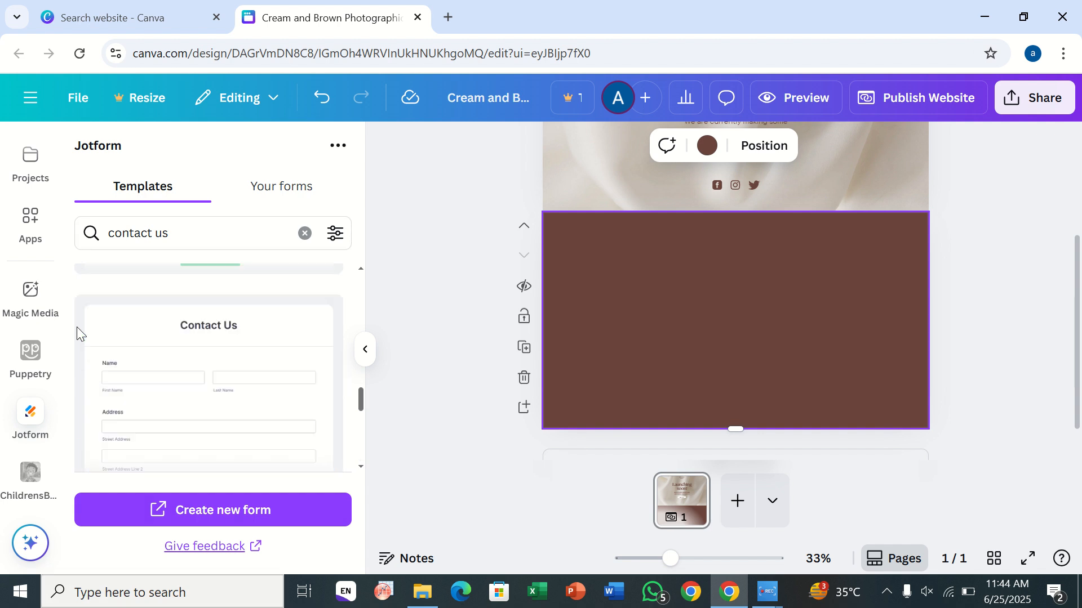
{"action": "scroll", "coordinate": [76, 326], "scroll_direction": "up", "scroll_amount": 5}
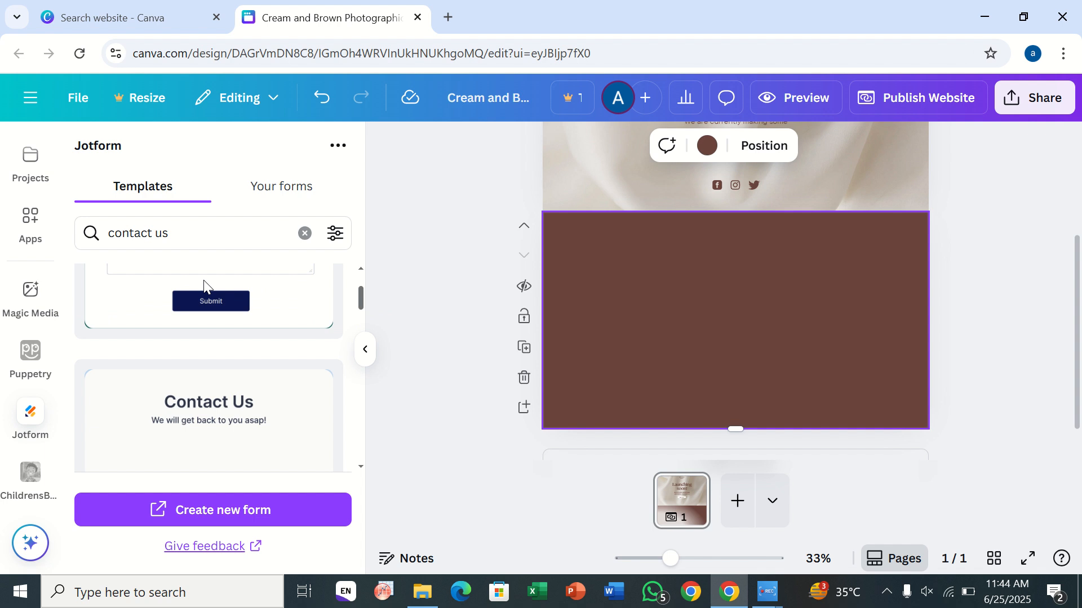
{"action": "left_click", "coordinate": [304, 234]}
Step: Check the saved Jotform forms, then insert the first Contact Us form template into the brown section
{"action": "left_click", "coordinate": [282, 194]}
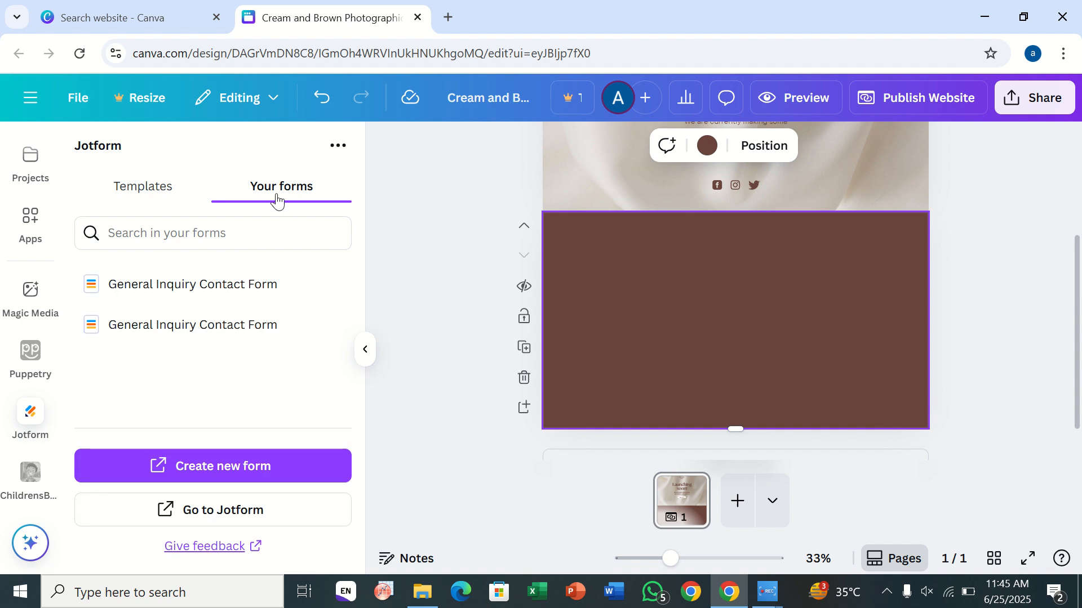
{"action": "left_click", "coordinate": [122, 194]}
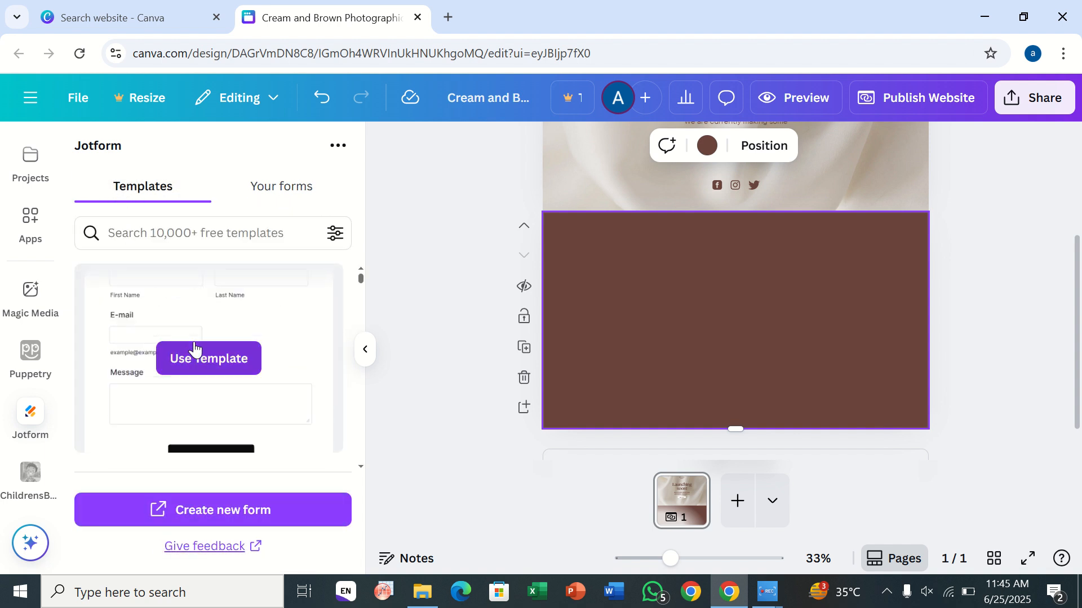
{"action": "left_click", "coordinate": [197, 361]}
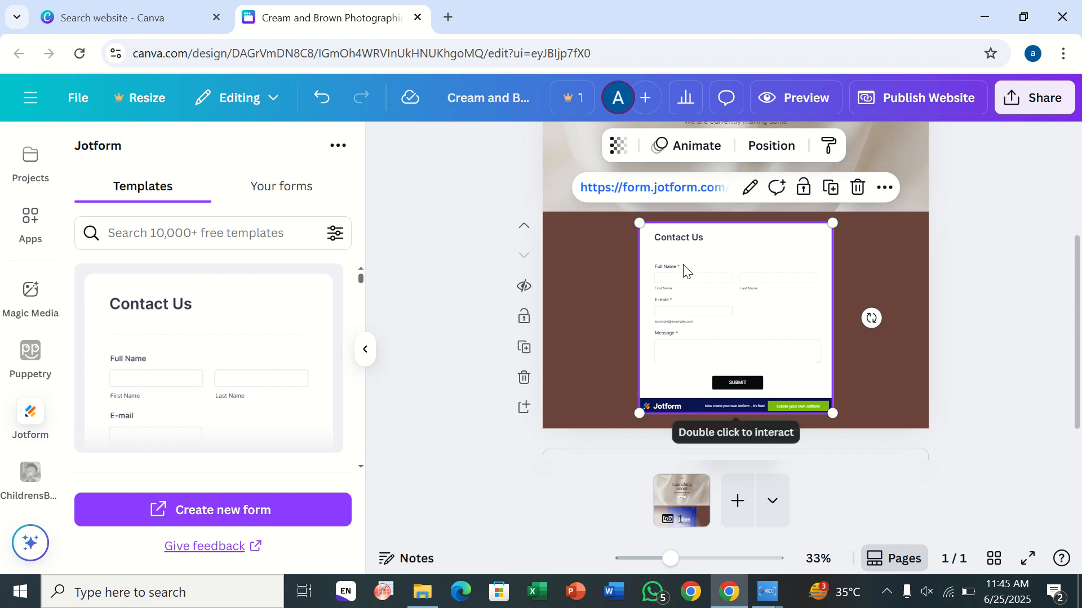
{"action": "scroll", "coordinate": [684, 271], "scroll_direction": "down", "scroll_amount": 1}
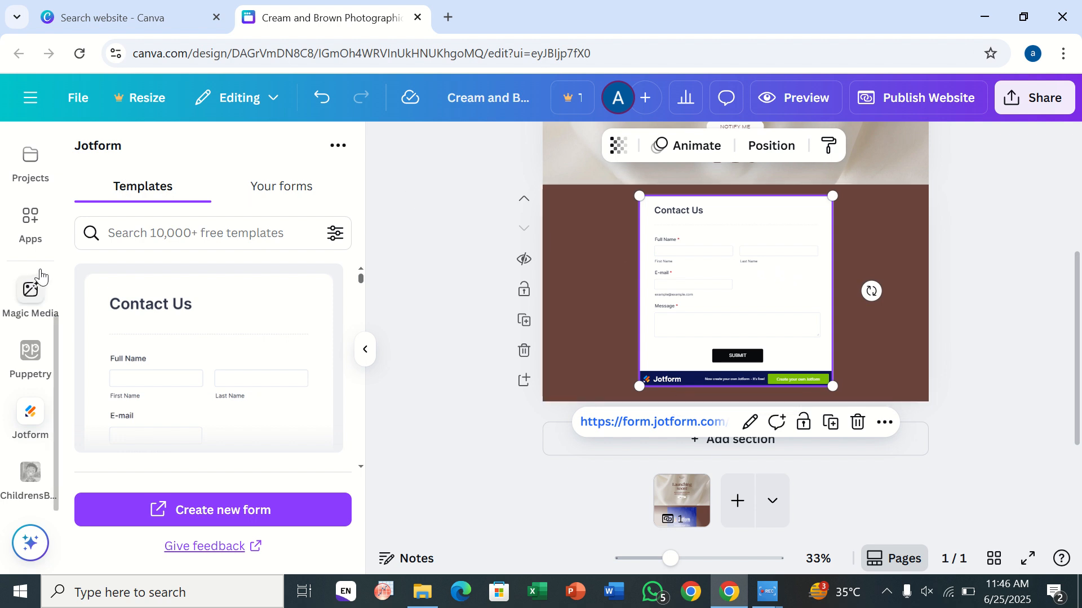
{"action": "scroll", "coordinate": [39, 276], "scroll_direction": "up", "scroll_amount": 2}
{"action": "scroll", "coordinate": [39, 276], "scroll_direction": "up", "scroll_amount": 3}
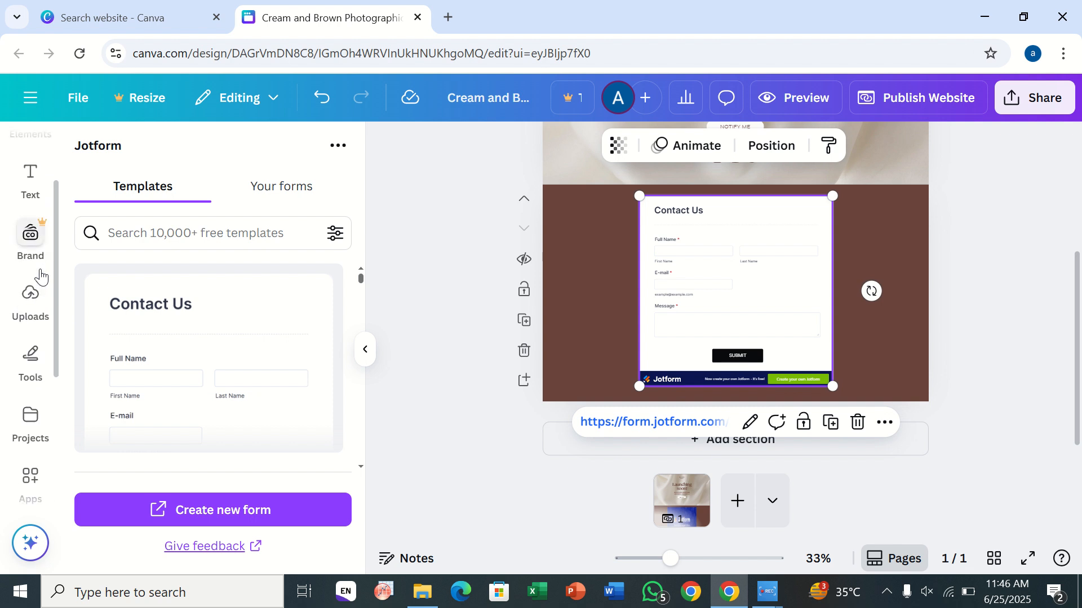
Step: Open the elements library, deselect the form and review the page from the "Launching soon!" section down to the contact form
{"action": "scroll", "coordinate": [41, 277], "scroll_direction": "up", "scroll_amount": 3}
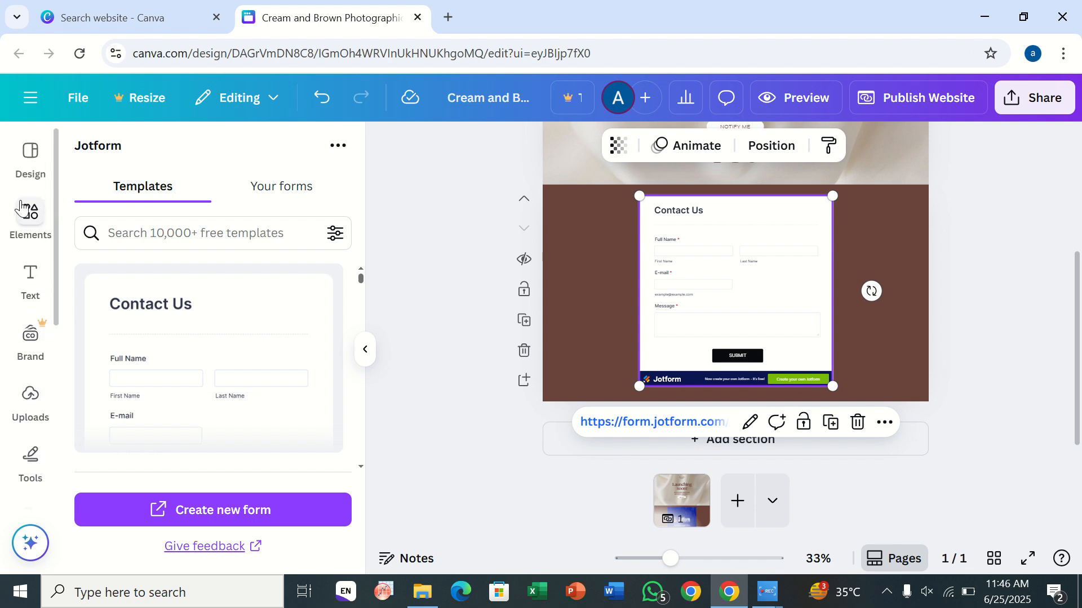
{"action": "left_click", "coordinate": [20, 207]}
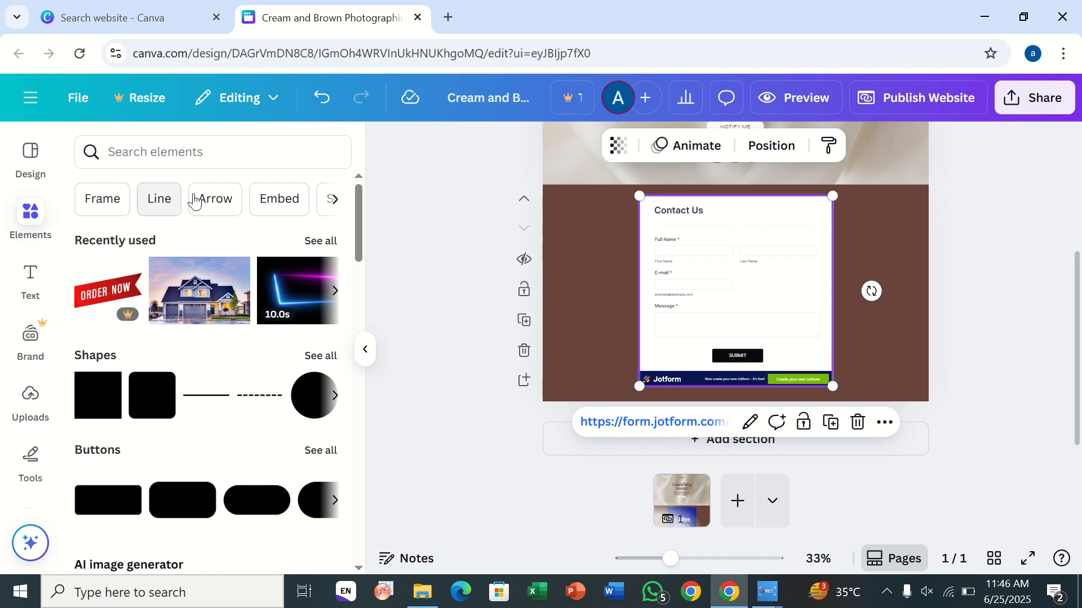
{"action": "left_click", "coordinate": [391, 194]}
{"action": "scroll", "coordinate": [390, 194], "scroll_direction": "up", "scroll_amount": 4}
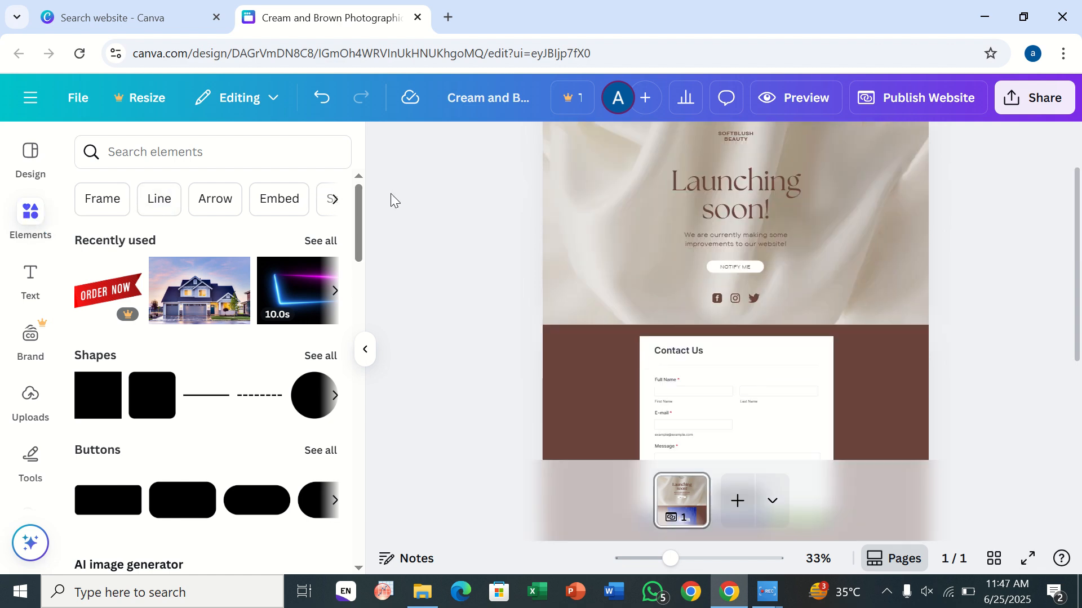
{"action": "scroll", "coordinate": [391, 194], "scroll_direction": "down", "scroll_amount": 4}
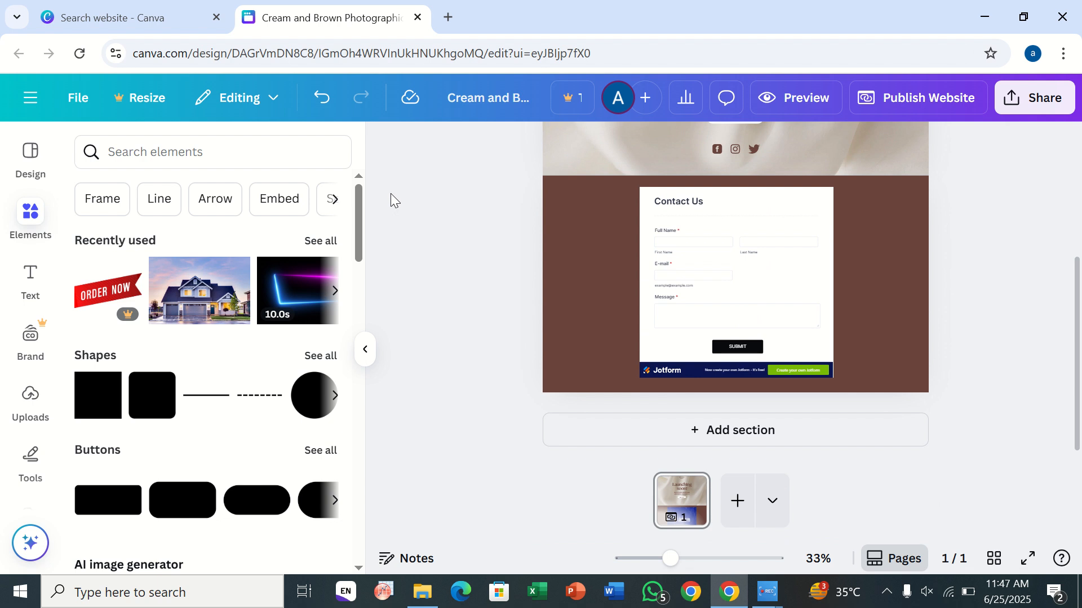
{"action": "scroll", "coordinate": [391, 194], "scroll_direction": "up", "scroll_amount": 4}
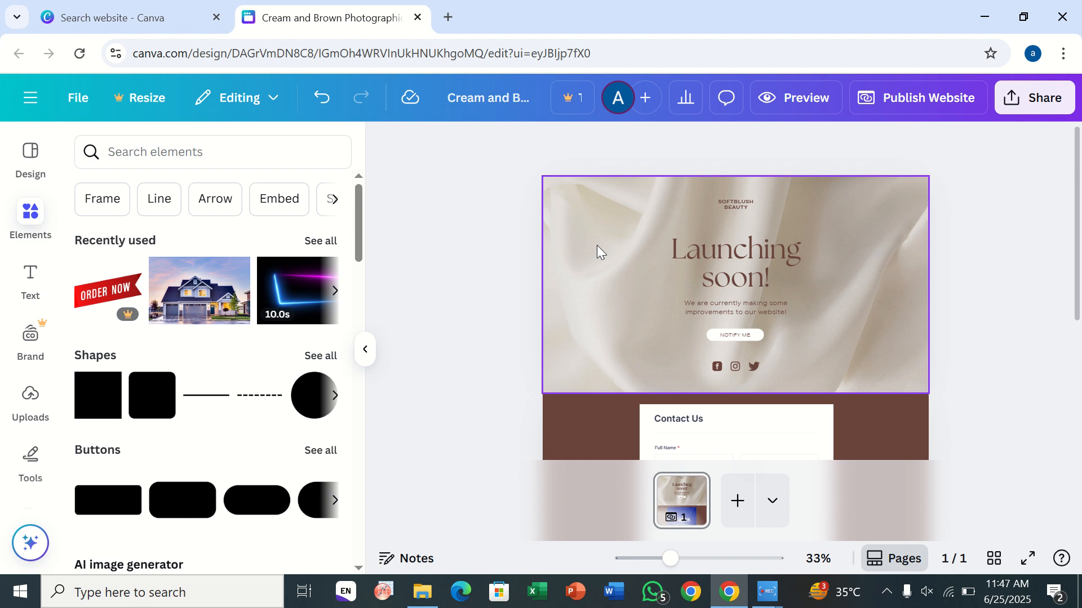
{"action": "scroll", "coordinate": [597, 245], "scroll_direction": "down", "scroll_amount": 4}
{"action": "scroll", "coordinate": [597, 245], "scroll_direction": "up", "scroll_amount": 3}
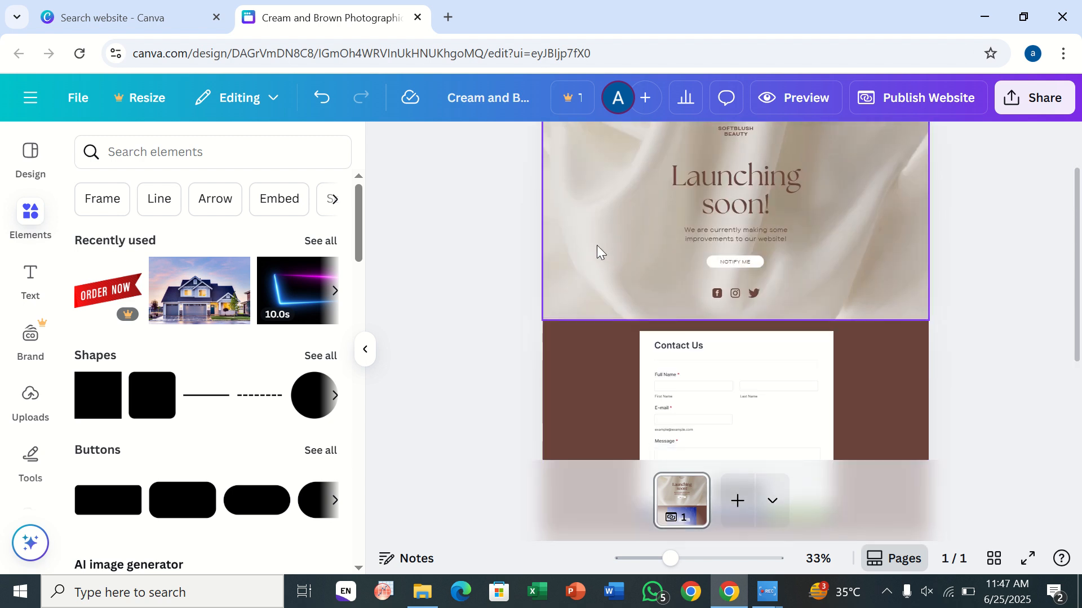
{"action": "scroll", "coordinate": [596, 245], "scroll_direction": "down", "scroll_amount": 1}
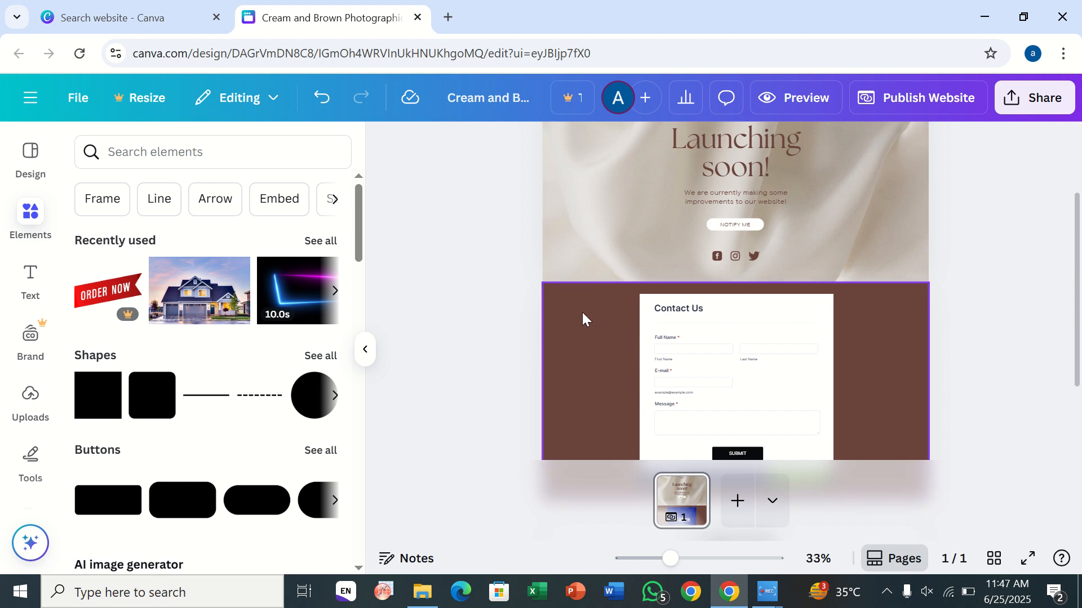
{"action": "scroll", "coordinate": [475, 405], "scroll_direction": "down", "scroll_amount": 2}
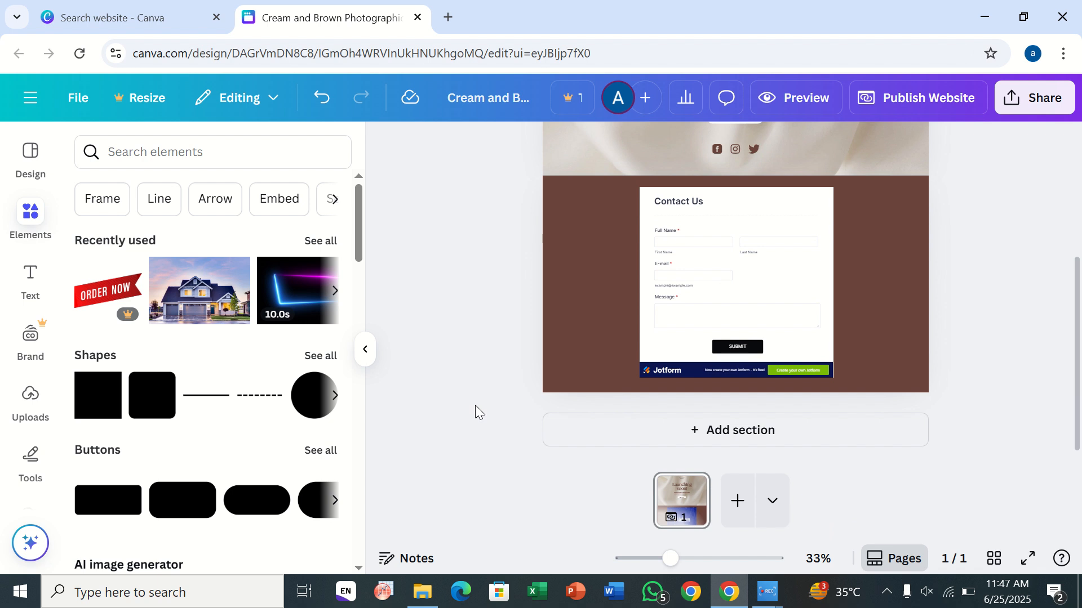
Step: Search Google for Jotform in a new browser tab and open the Jotform workspace
{"action": "left_click", "coordinate": [448, 17]}
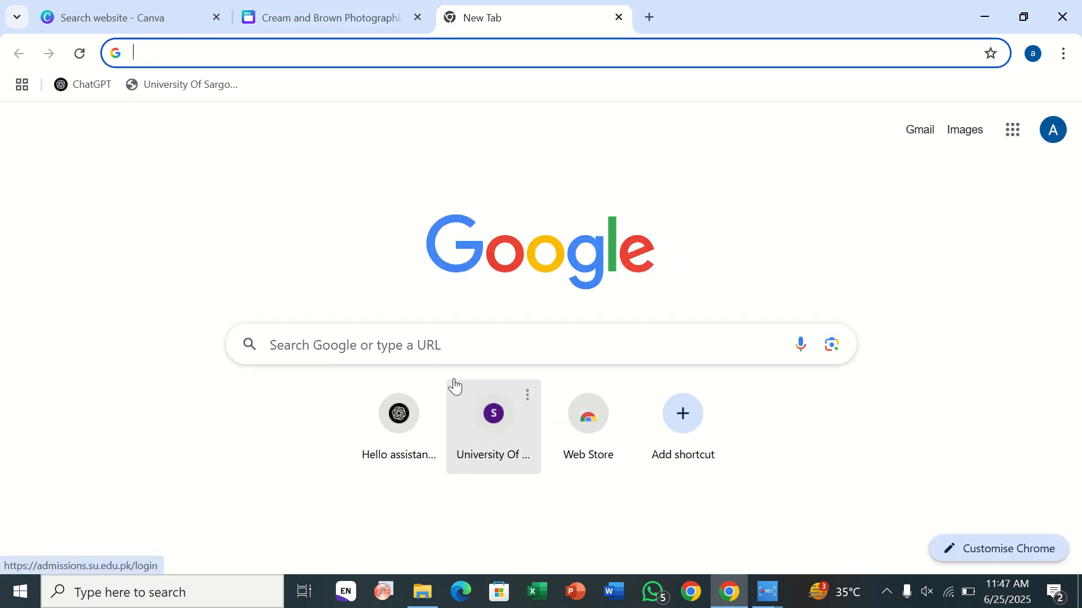
{"action": "left_click", "coordinate": [450, 358]}
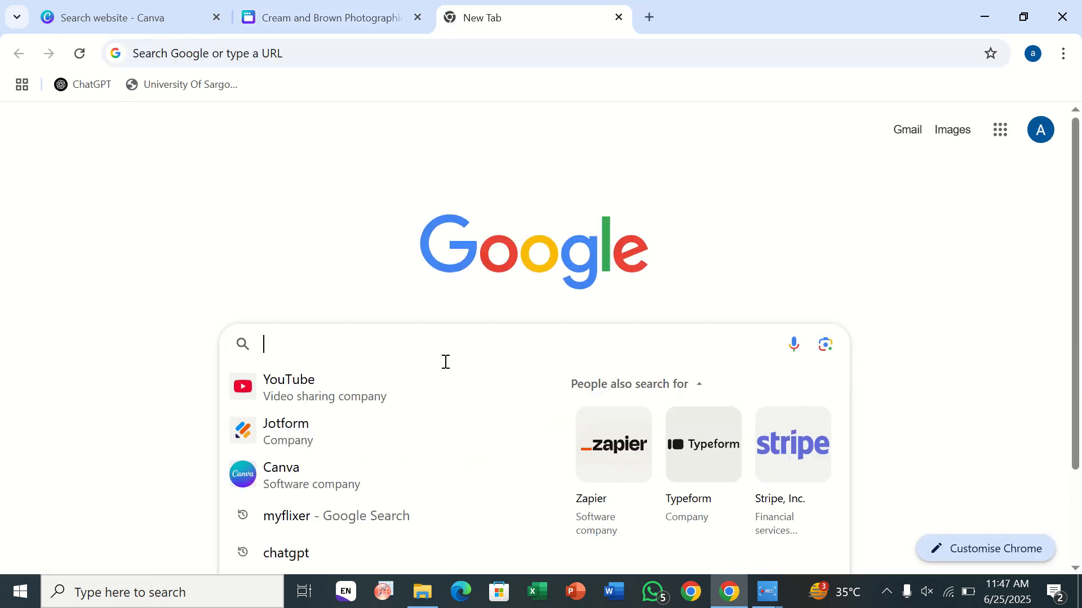
{"action": "left_click", "coordinate": [309, 439]}
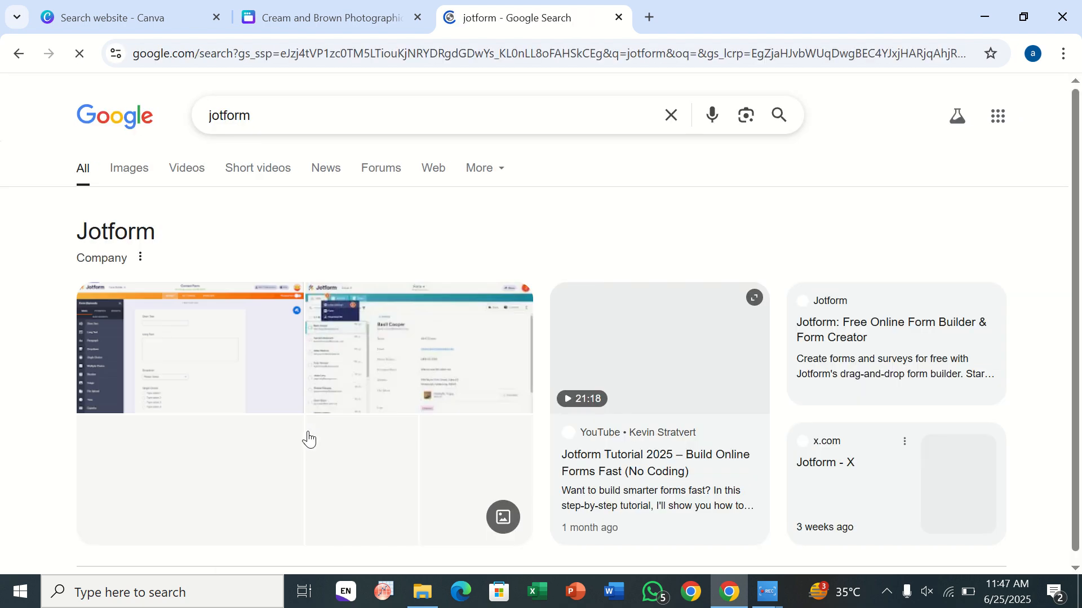
{"action": "scroll", "coordinate": [255, 250], "scroll_direction": "down", "scroll_amount": 3}
{"action": "scroll", "coordinate": [254, 251], "scroll_direction": "down", "scroll_amount": 4}
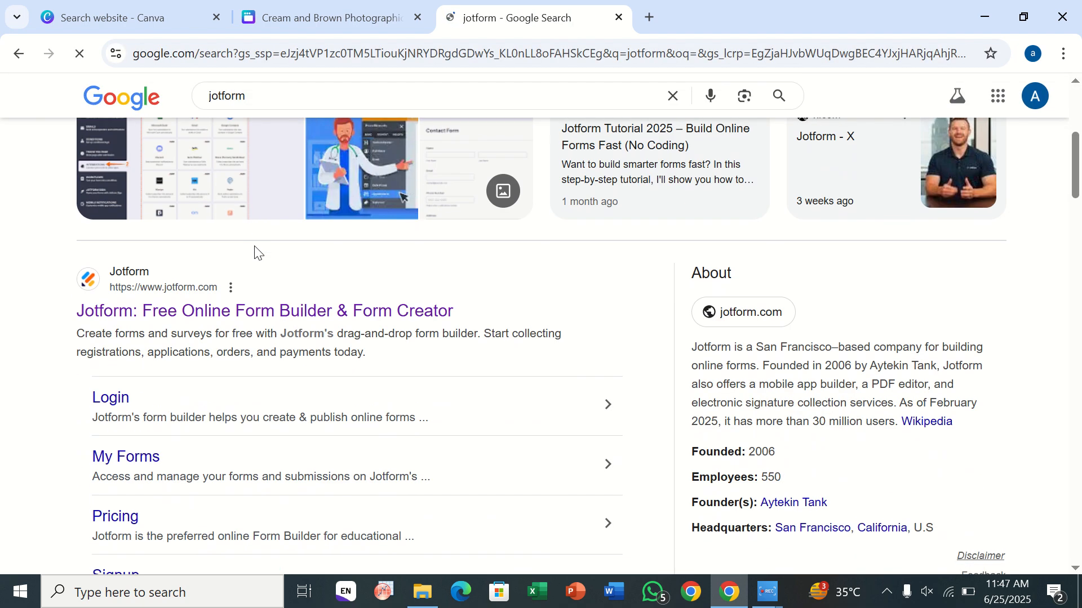
{"action": "left_click", "coordinate": [248, 262]}
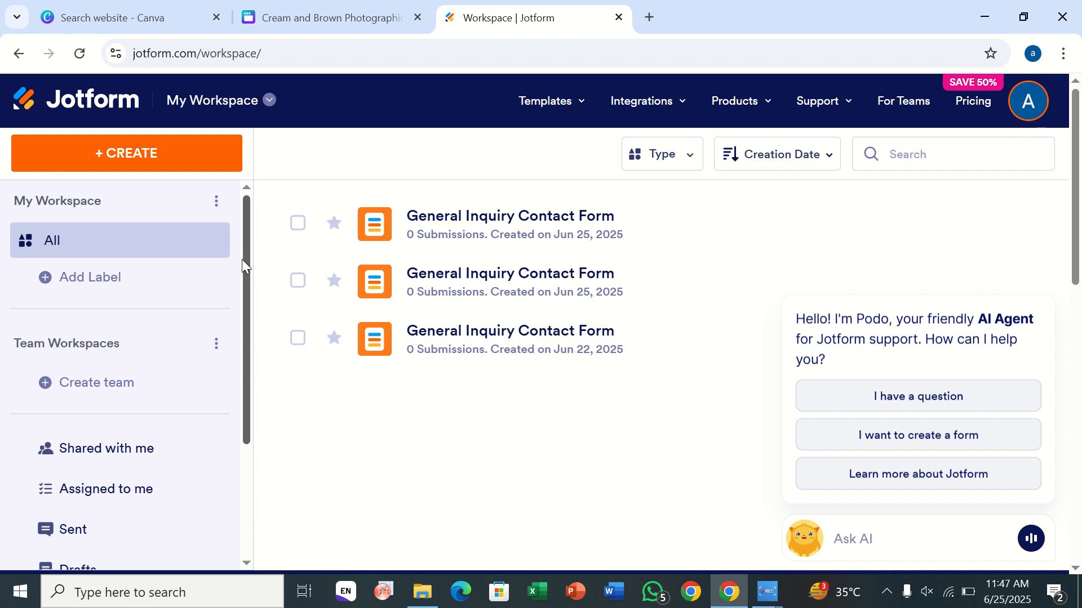
Step: Start creating a new form from a template and search the templates for "contact us"
{"action": "left_click", "coordinate": [201, 153]}
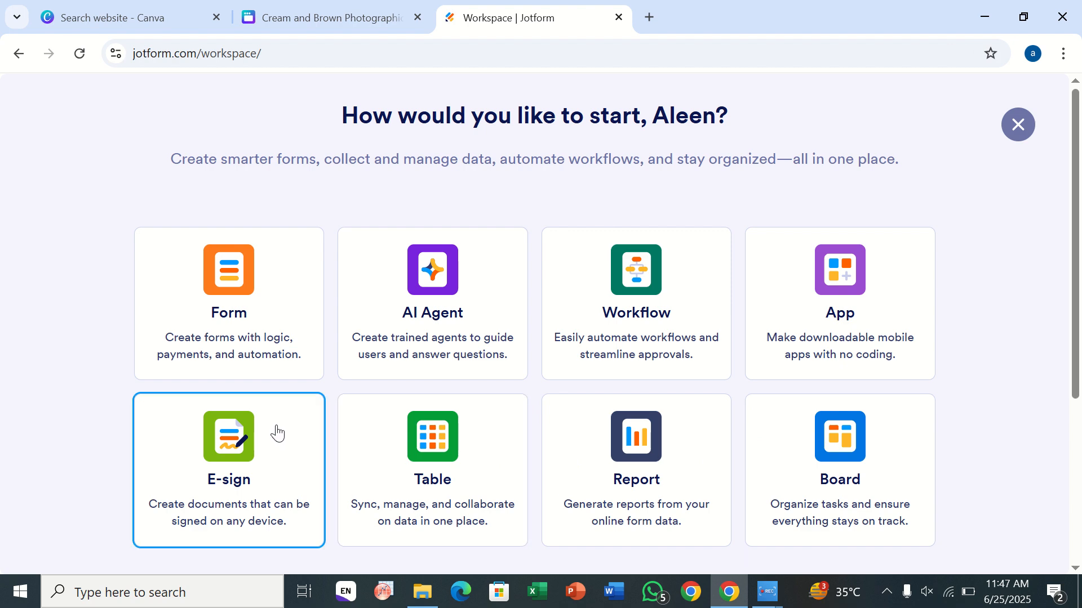
{"action": "left_click", "coordinate": [259, 339]}
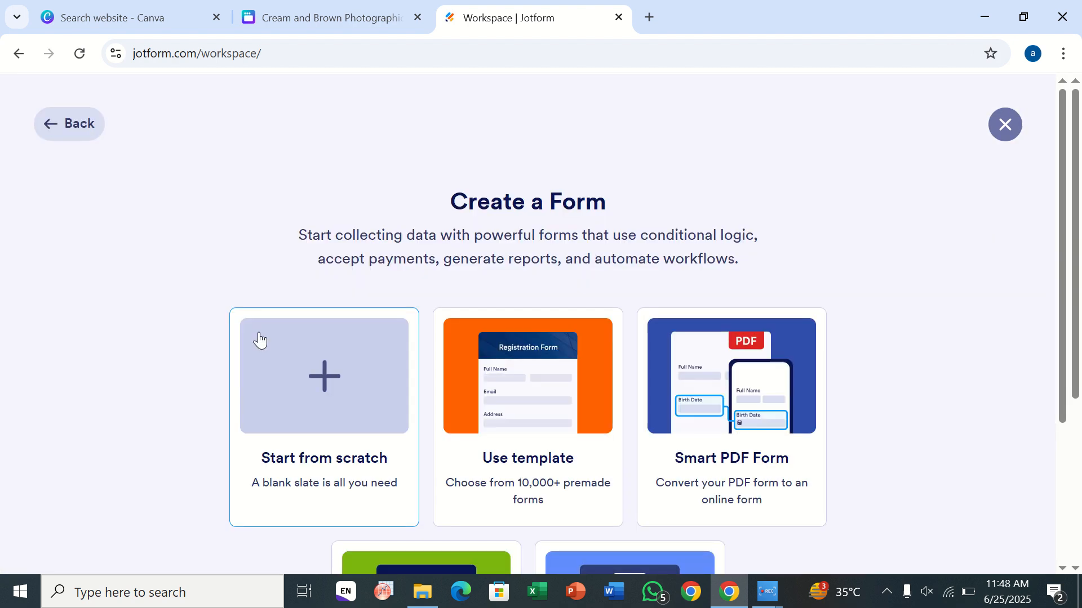
{"action": "scroll", "coordinate": [424, 275], "scroll_direction": "down", "scroll_amount": 3}
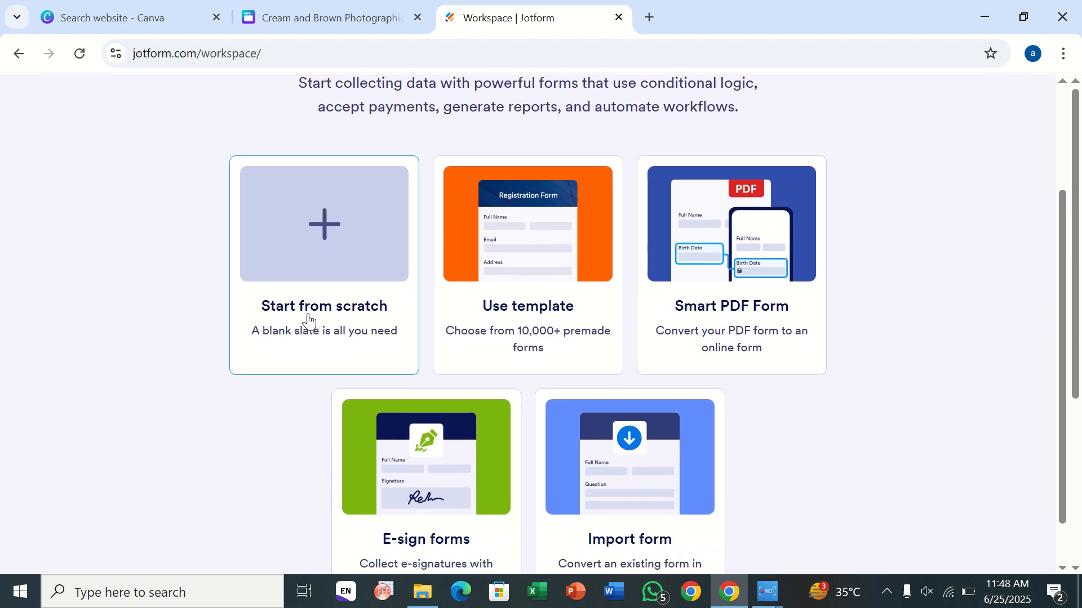
{"action": "left_click", "coordinate": [502, 257]}
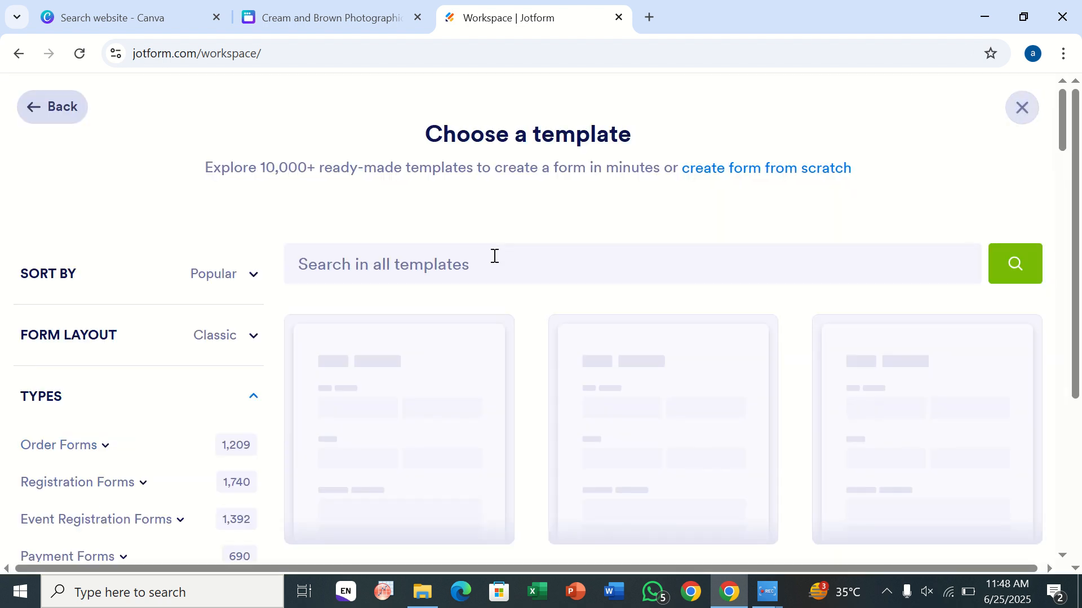
{"action": "left_click", "coordinate": [493, 259]}
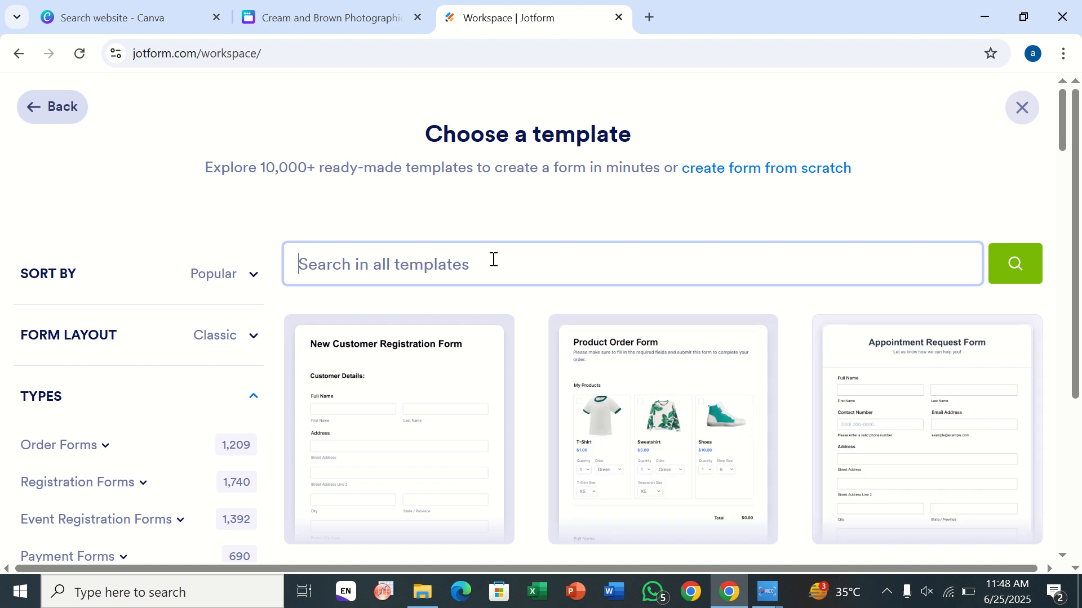
{"action": "type", "text": "c"}
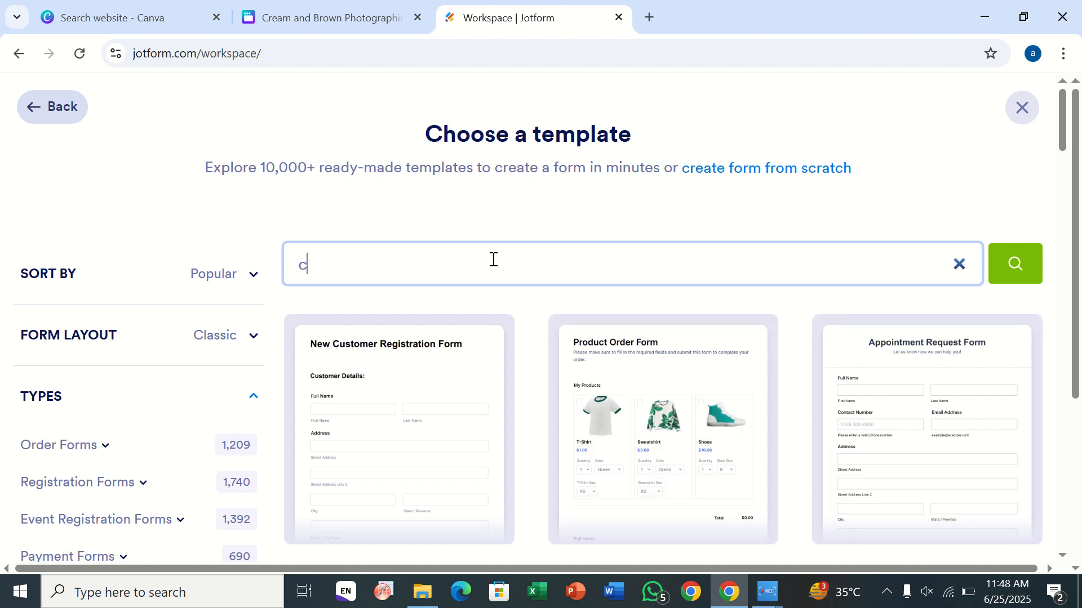
{"action": "type", "text": "ontact us"}
{"action": "key", "text": "Return"}
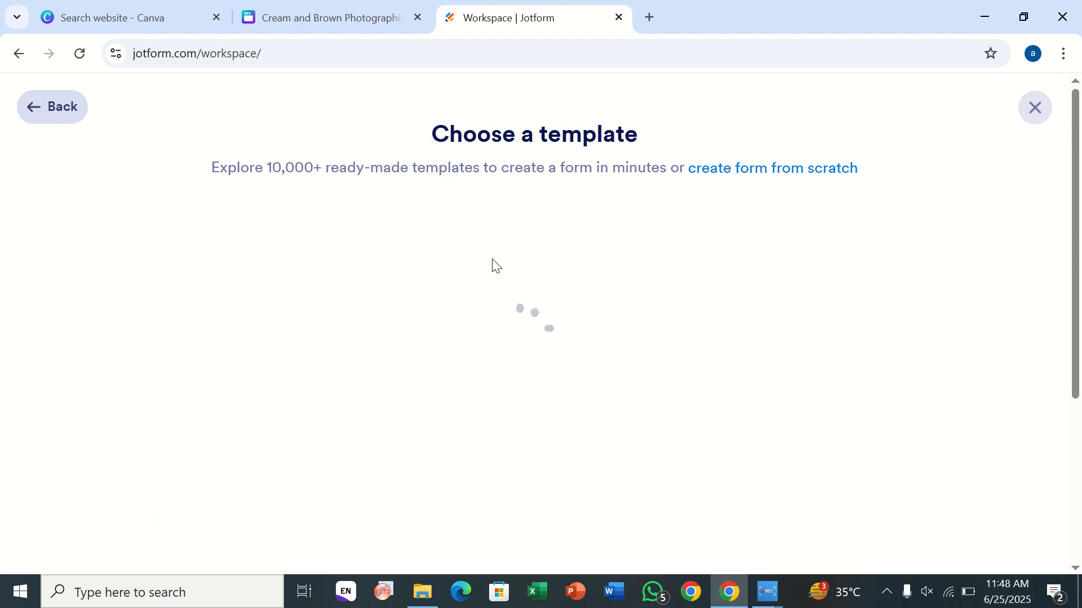
Step: Look through the template results, preview the Contact i Reviews template and use it for the new form
{"action": "scroll", "coordinate": [495, 264], "scroll_direction": "down", "scroll_amount": 3}
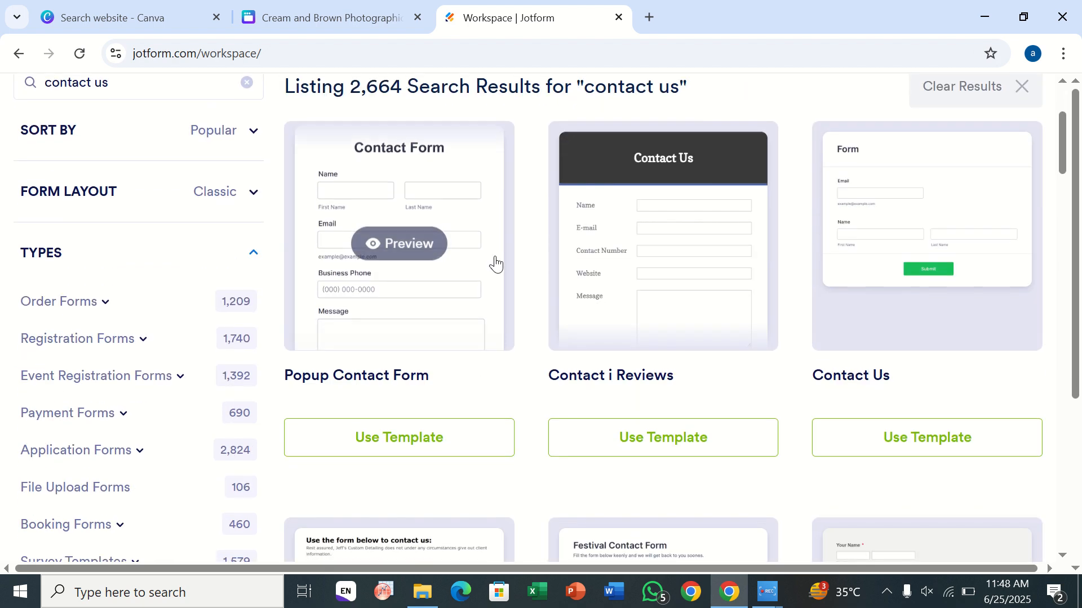
{"action": "scroll", "coordinate": [495, 263], "scroll_direction": "down", "scroll_amount": 10}
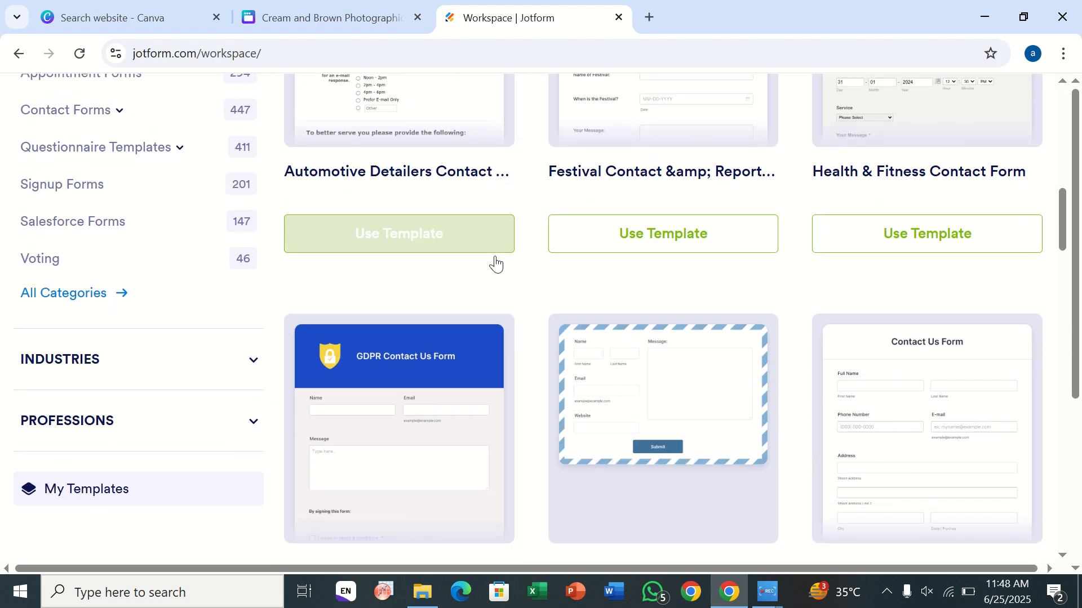
{"action": "scroll", "coordinate": [495, 264], "scroll_direction": "down", "scroll_amount": 15}
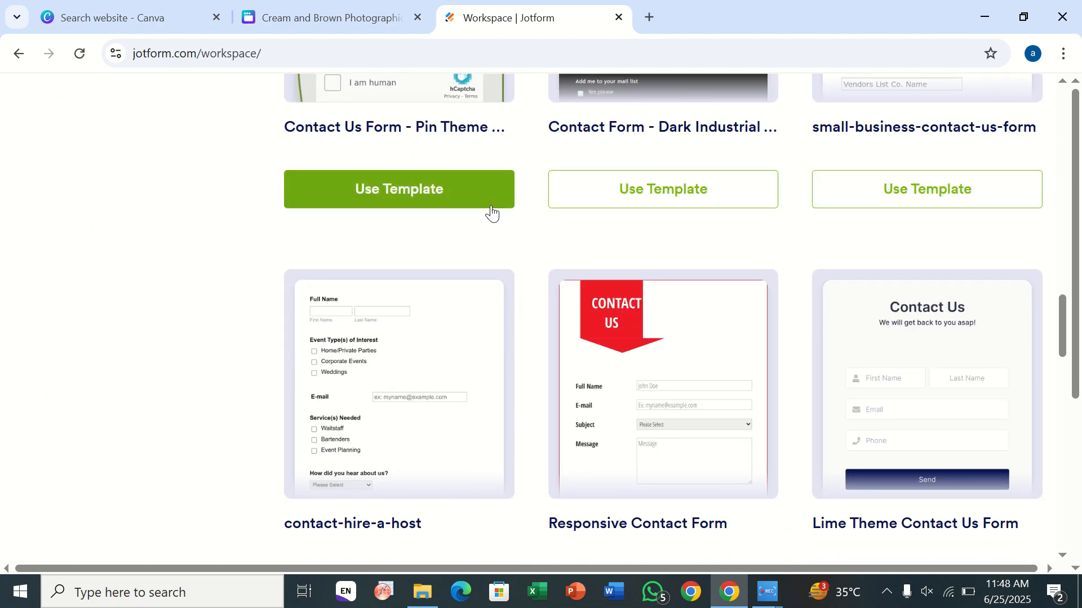
{"action": "scroll", "coordinate": [491, 213], "scroll_direction": "up", "scroll_amount": 15}
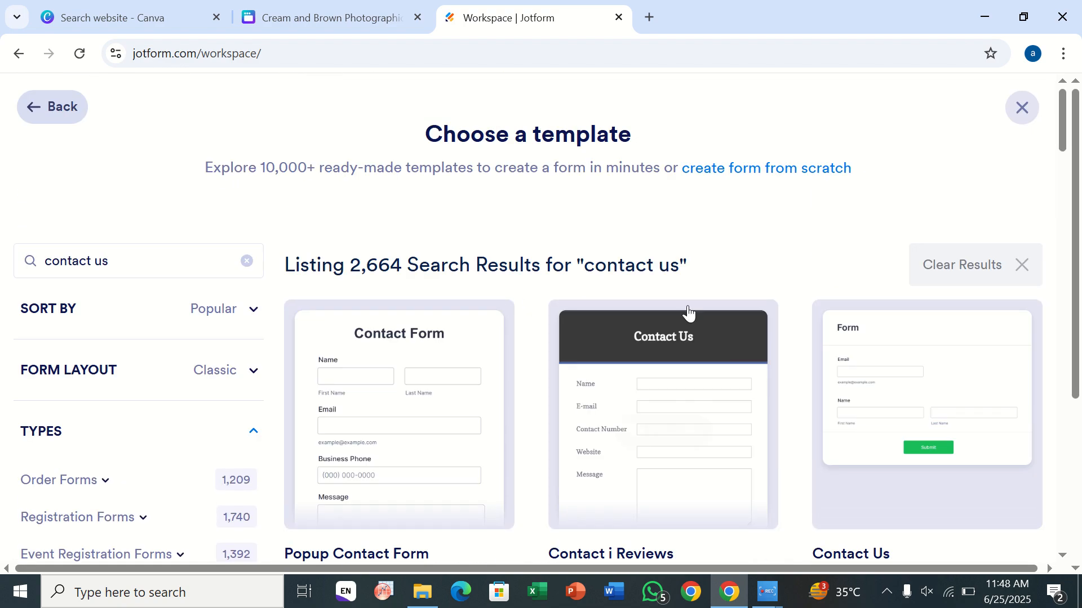
{"action": "mouse_move", "coordinate": [748, 374]}
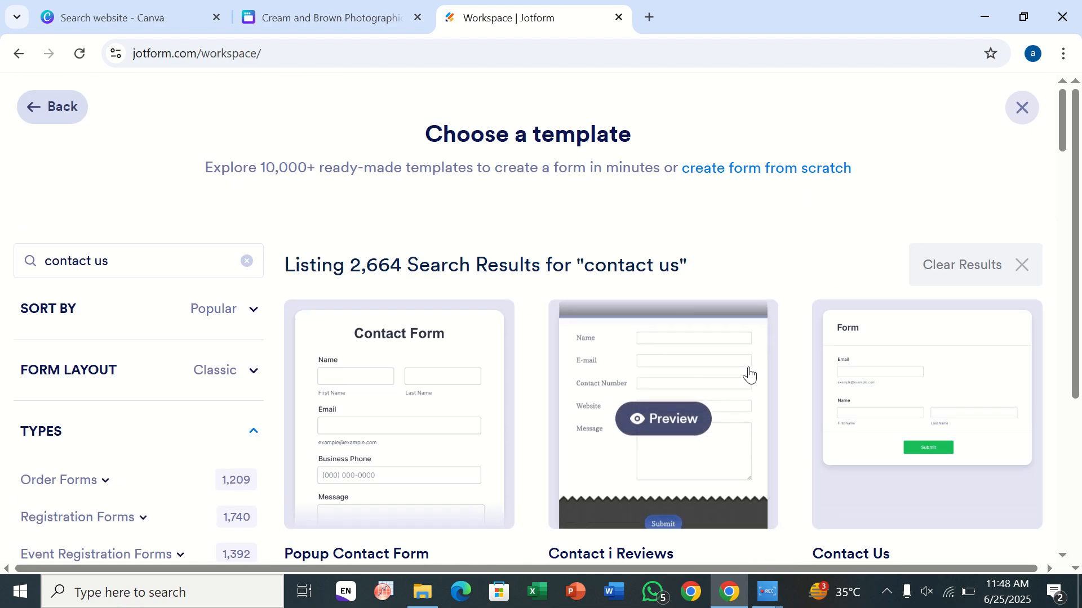
{"action": "left_click", "coordinate": [689, 428]}
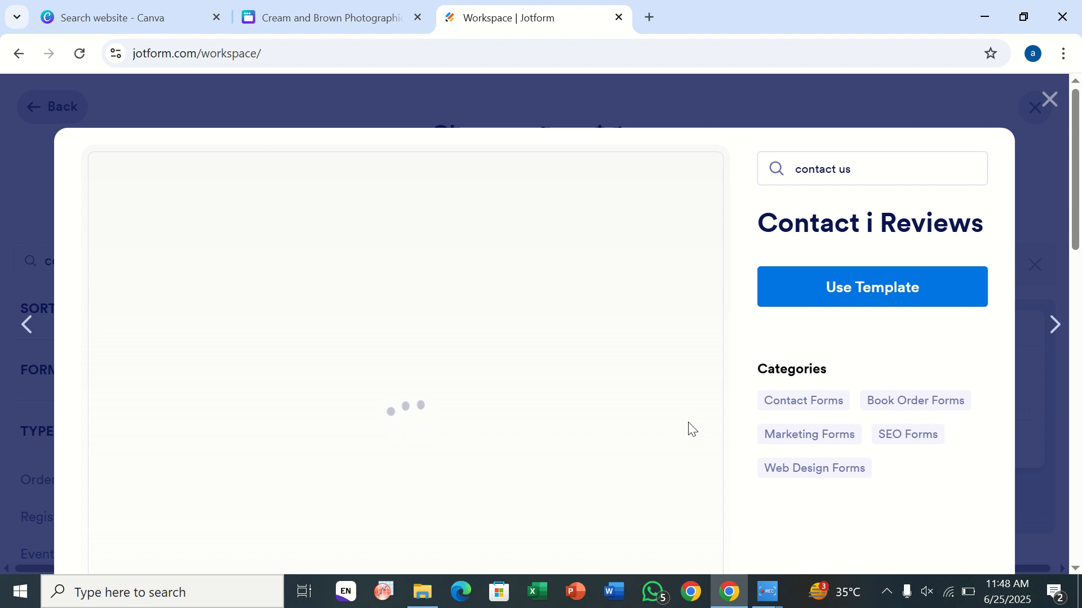
{"action": "left_click", "coordinate": [822, 302]}
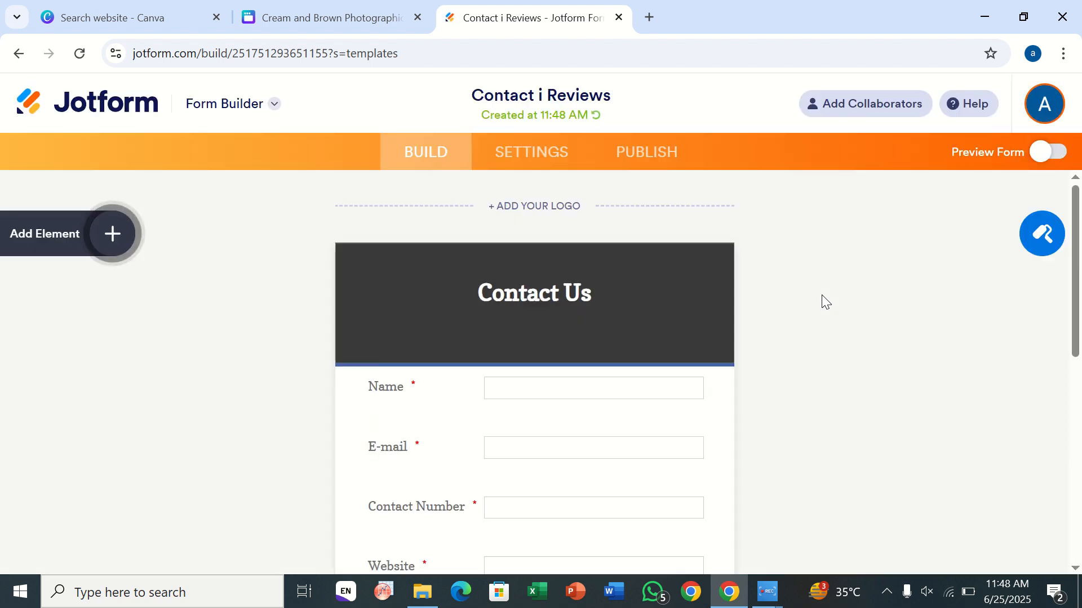
Step: Review the new form from its header to the submit area, then examine its form settings and Thank You page options
{"action": "scroll", "coordinate": [823, 298], "scroll_direction": "down", "scroll_amount": 5}
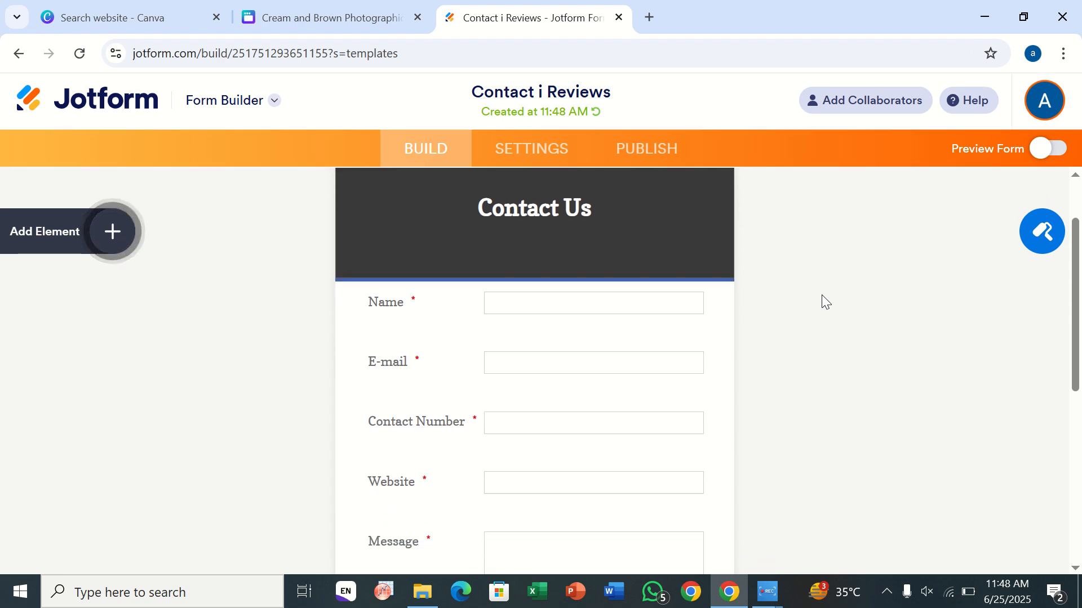
{"action": "scroll", "coordinate": [821, 295], "scroll_direction": "down", "scroll_amount": 3}
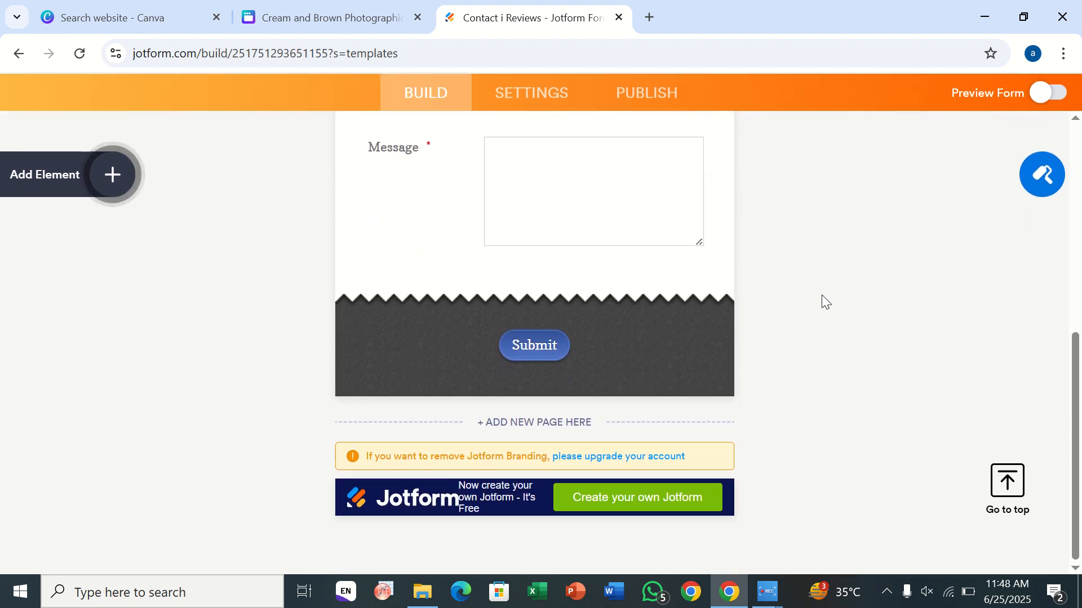
{"action": "scroll", "coordinate": [821, 296], "scroll_direction": "up", "scroll_amount": 8}
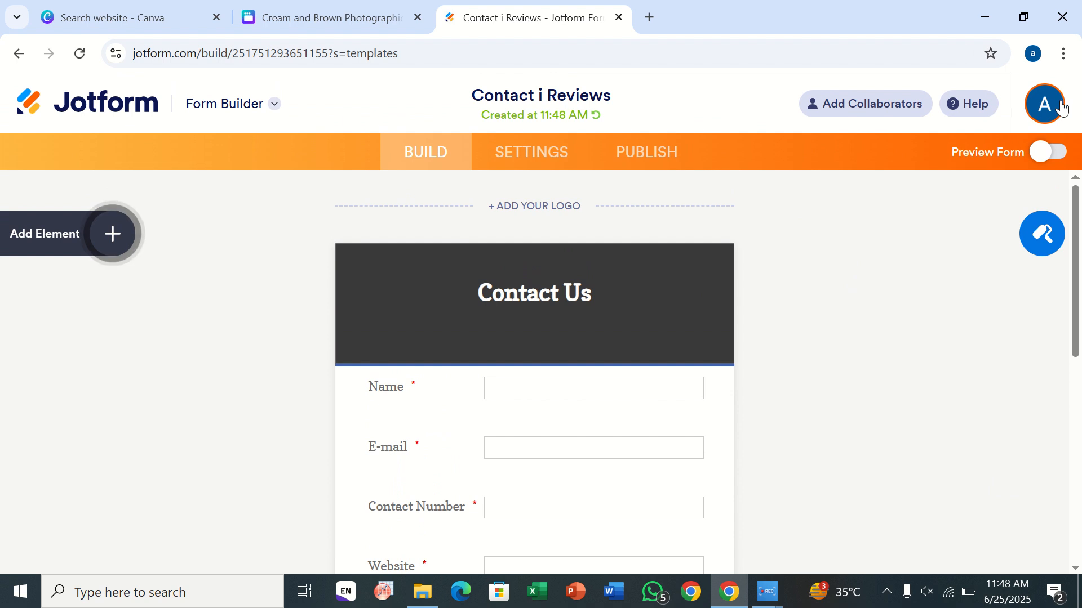
{"action": "left_click", "coordinate": [577, 170]}
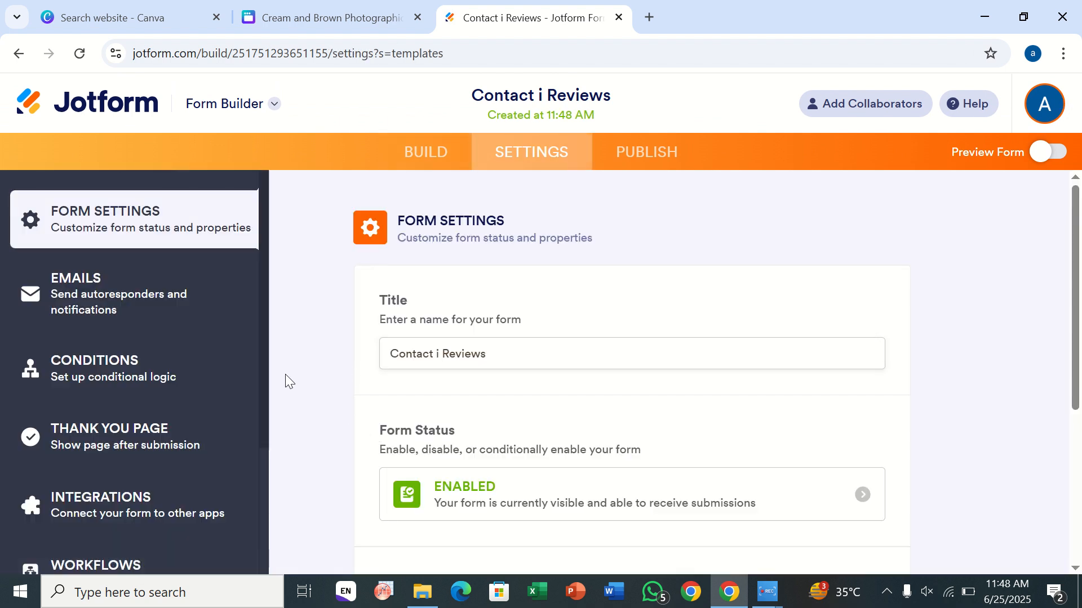
{"action": "left_click", "coordinate": [123, 429]}
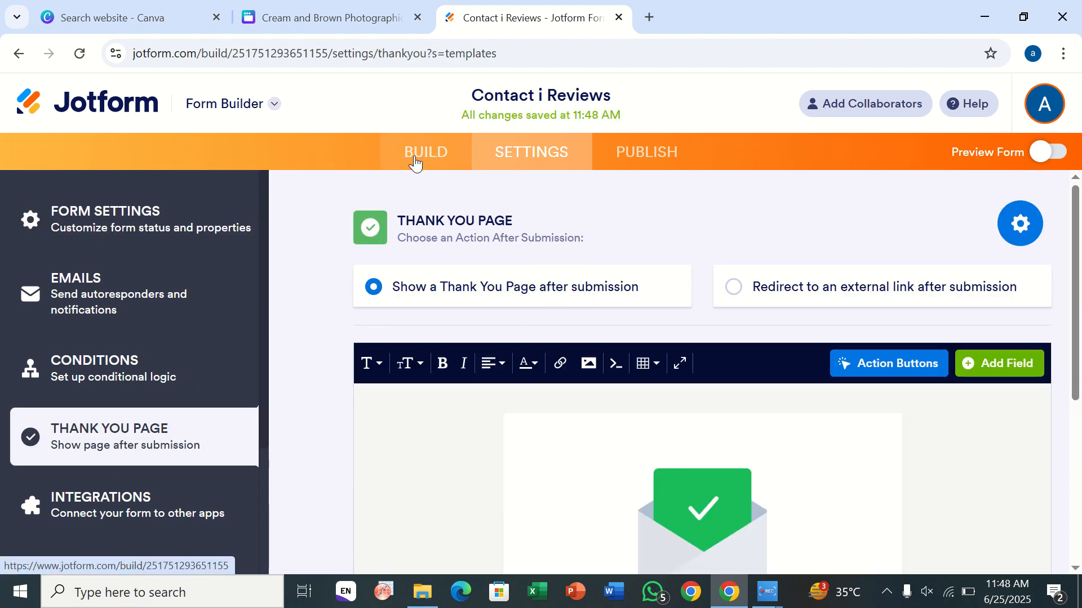
Step: Copy the form's direct share link from its publishing options and switch back to the Canva website design
{"action": "left_click", "coordinate": [612, 150]}
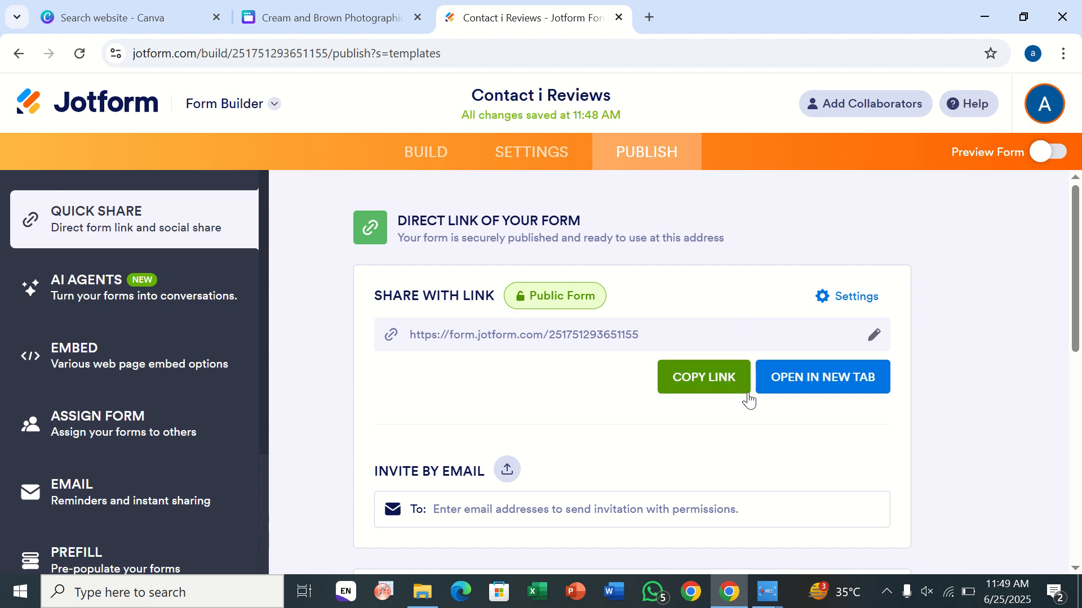
{"action": "left_click", "coordinate": [716, 388]}
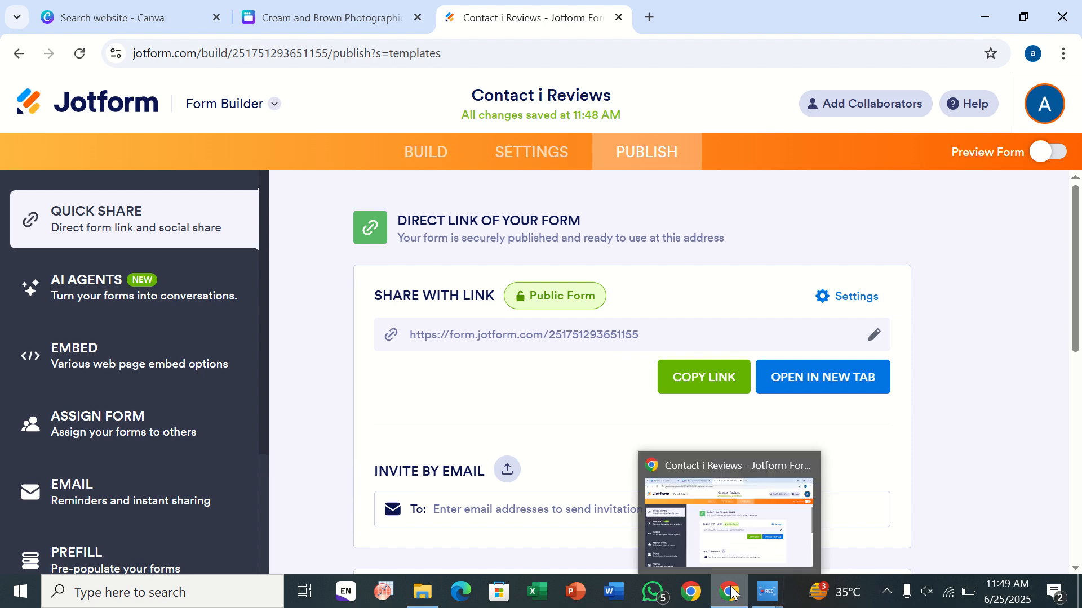
{"action": "left_click", "coordinate": [284, 6]}
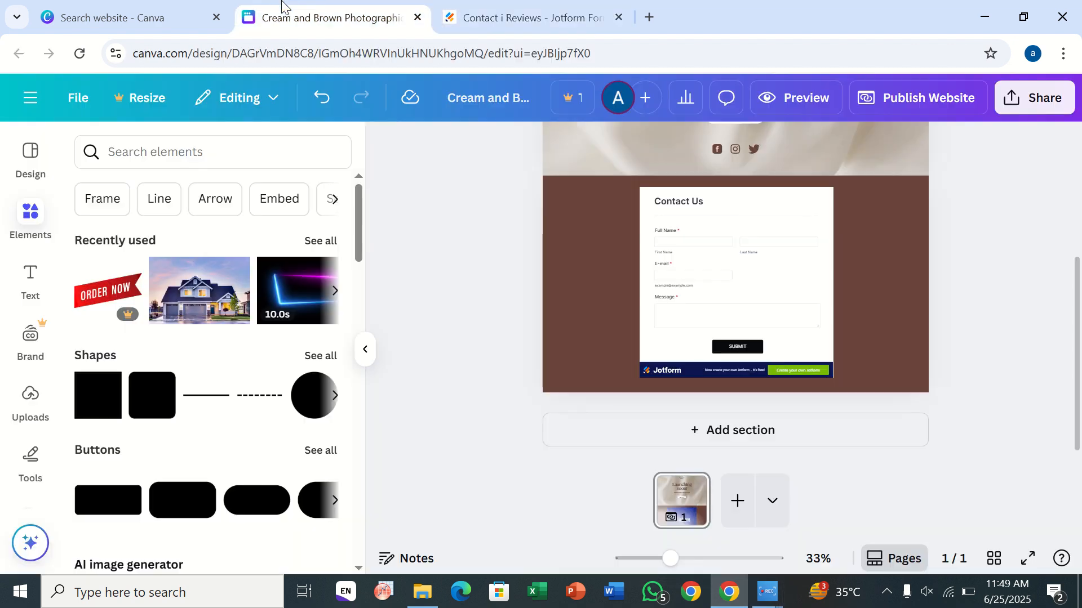
Step: Add a second page to the website and place a default text box on it
{"action": "left_click", "coordinate": [740, 517]}
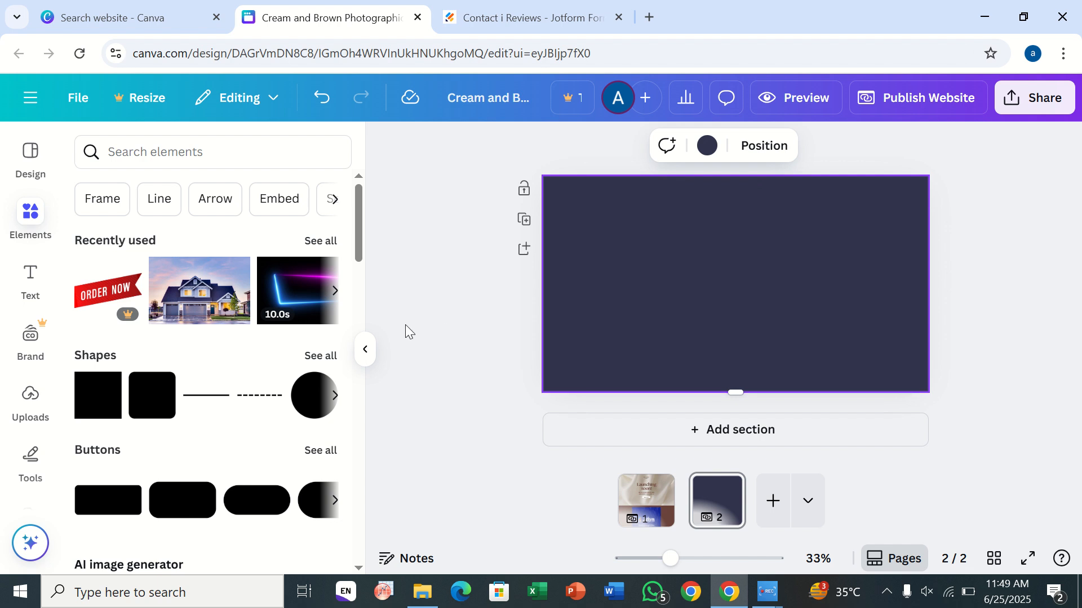
{"action": "left_click", "coordinate": [31, 284]}
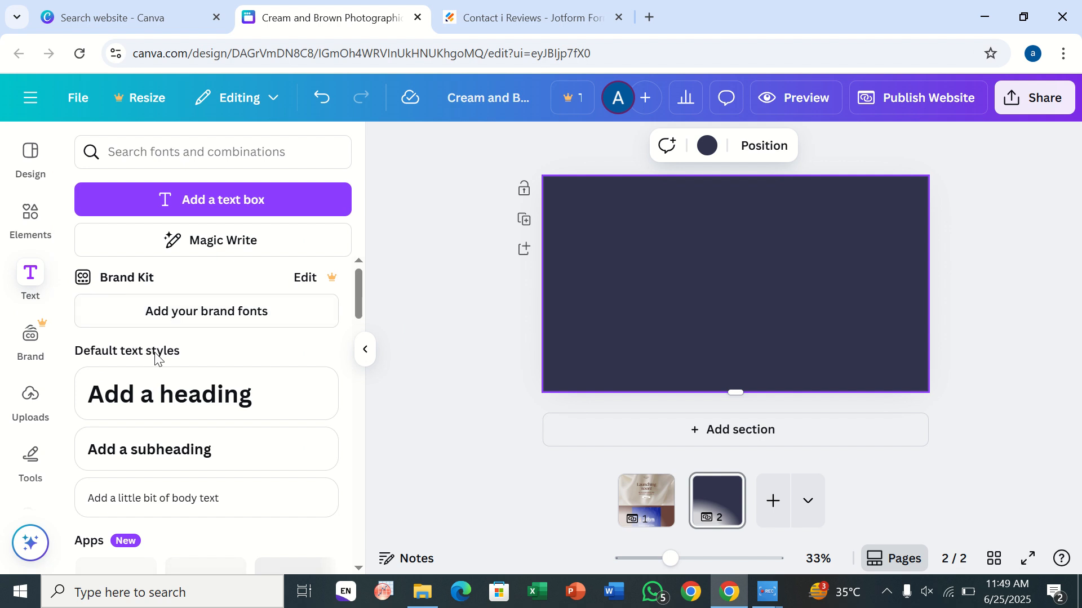
{"action": "left_click", "coordinate": [181, 211]}
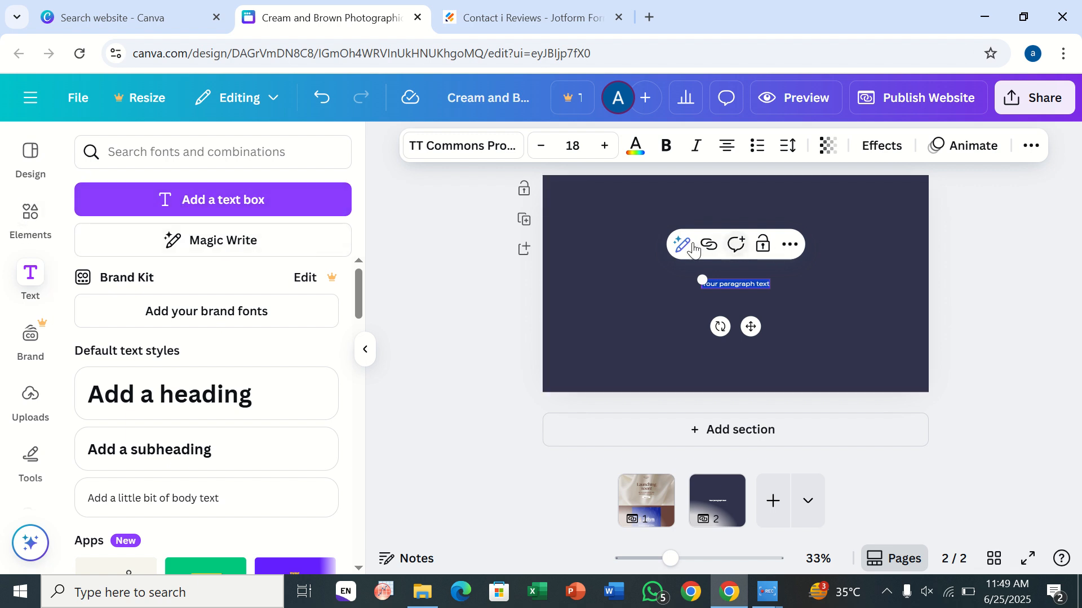
Step: Link the new text box to the copied Jotform form URL
{"action": "left_click", "coordinate": [708, 252]}
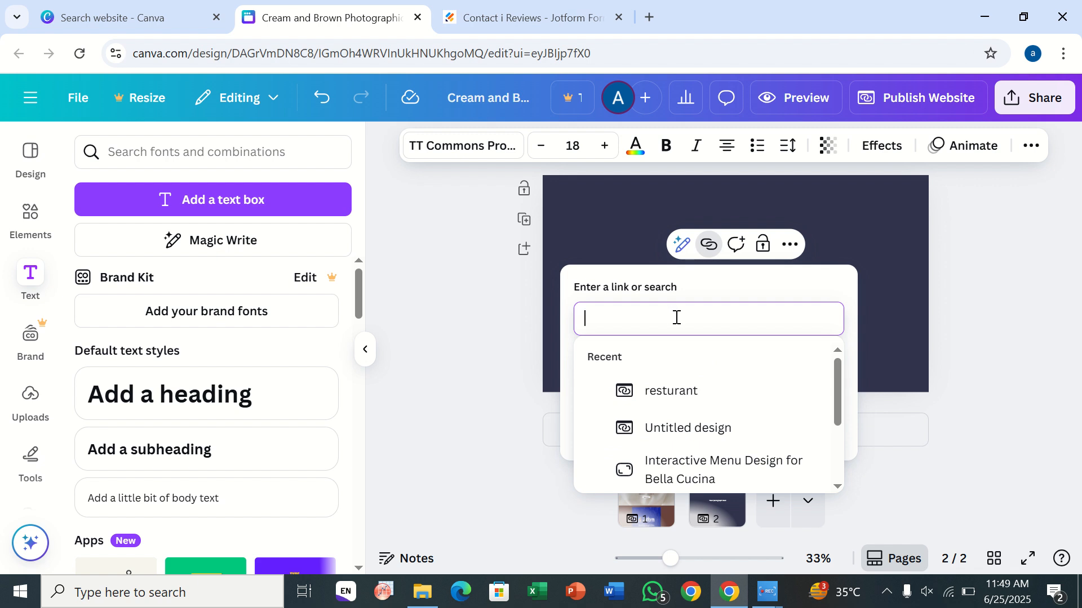
{"action": "right_click", "coordinate": [676, 318]}
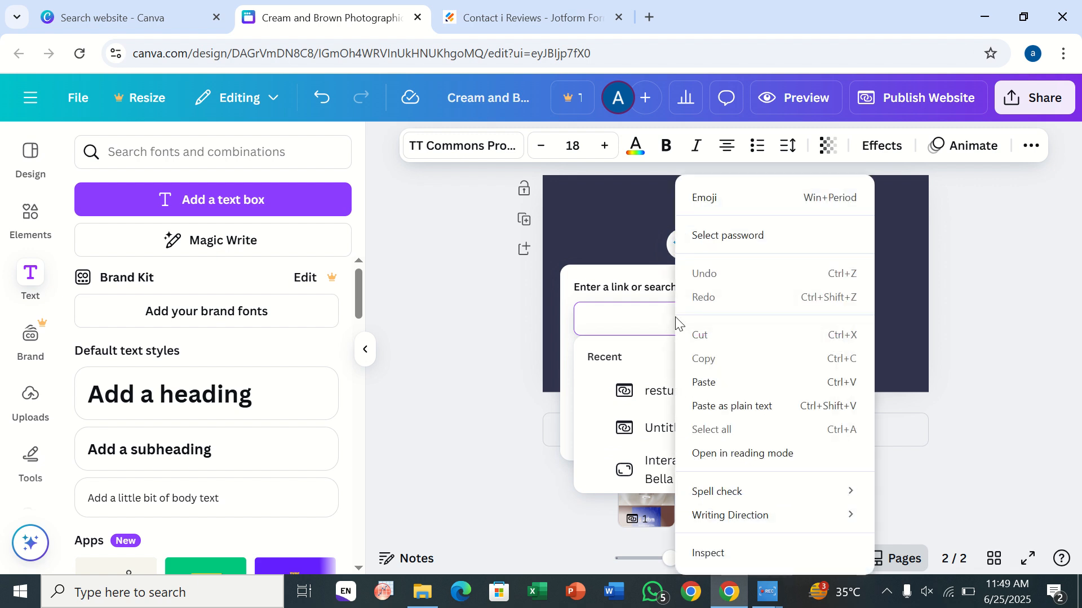
{"action": "left_click", "coordinate": [702, 381]}
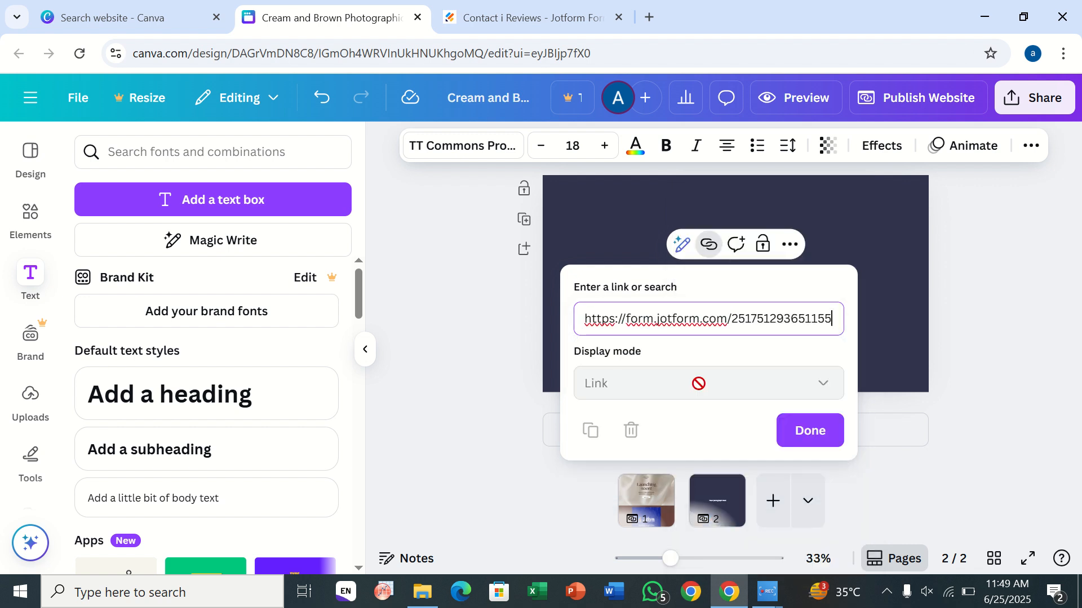
{"action": "left_click", "coordinate": [809, 431]}
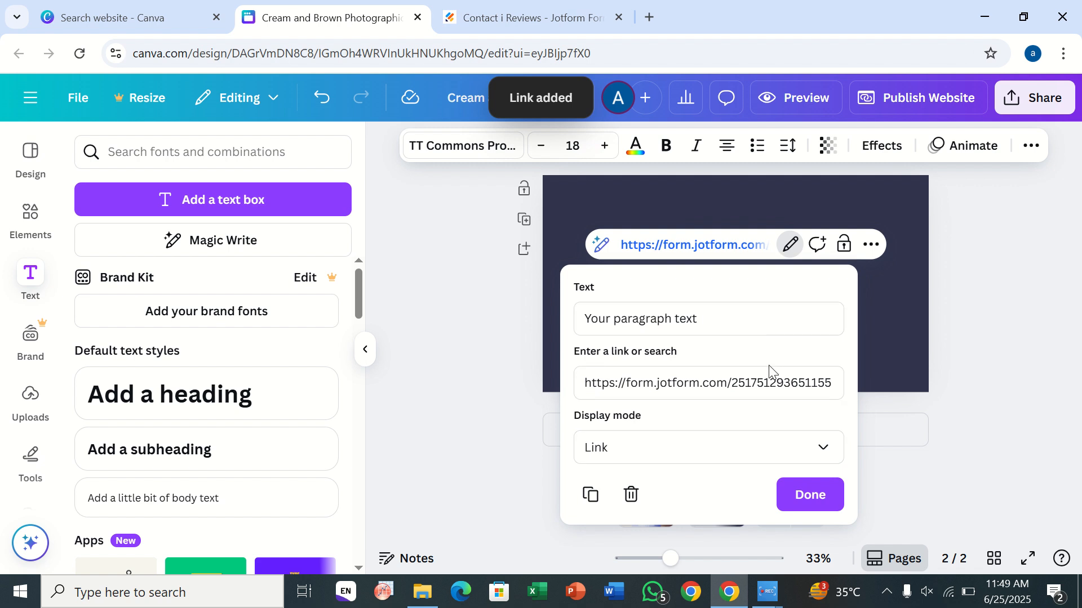
{"action": "left_click", "coordinate": [812, 500]}
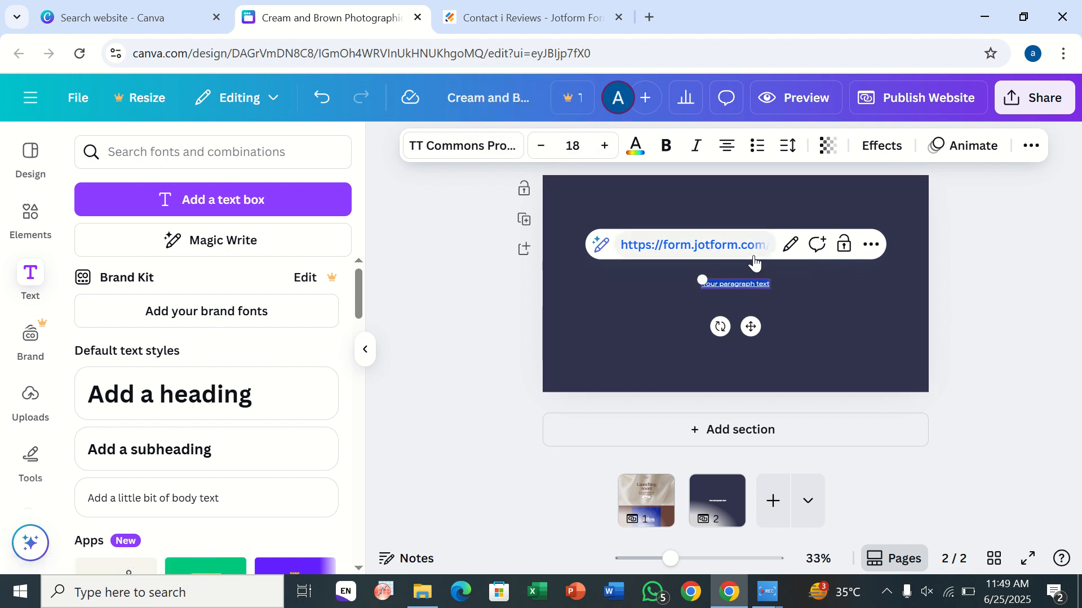
{"action": "left_click", "coordinate": [861, 248]}
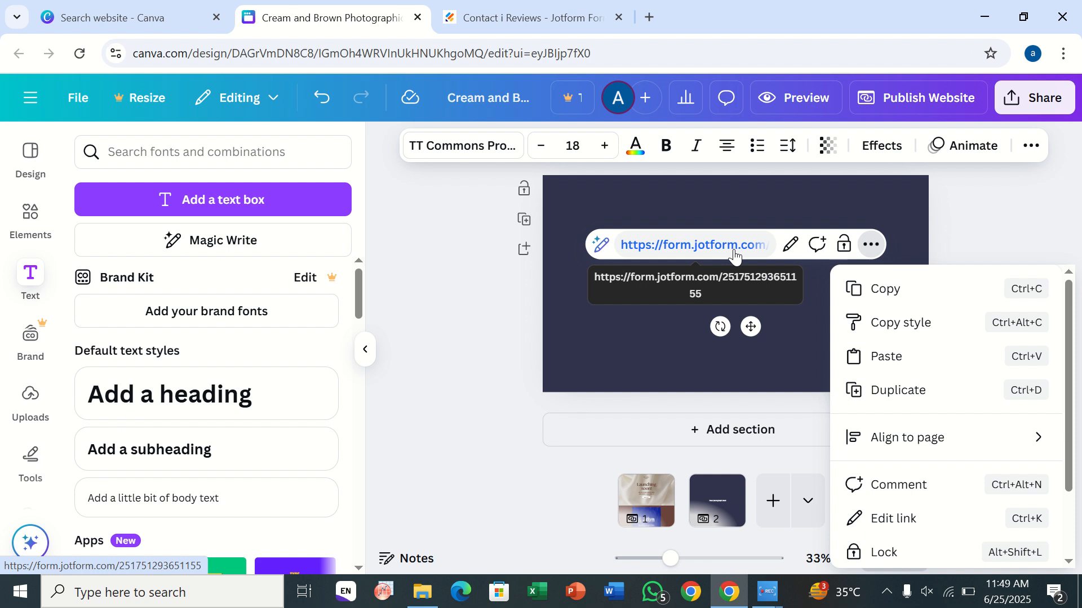
{"action": "left_click", "coordinate": [628, 306]}
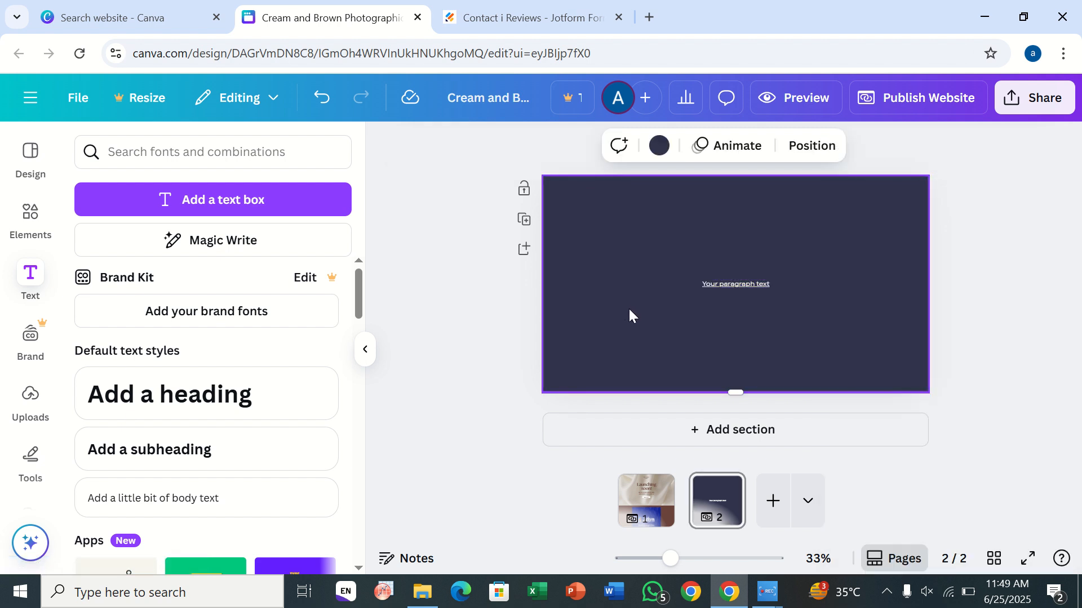
Step: Search the elements for "contact us" and place the red Contact Us phone graphic just above the linked text
{"action": "left_click", "coordinate": [25, 226]}
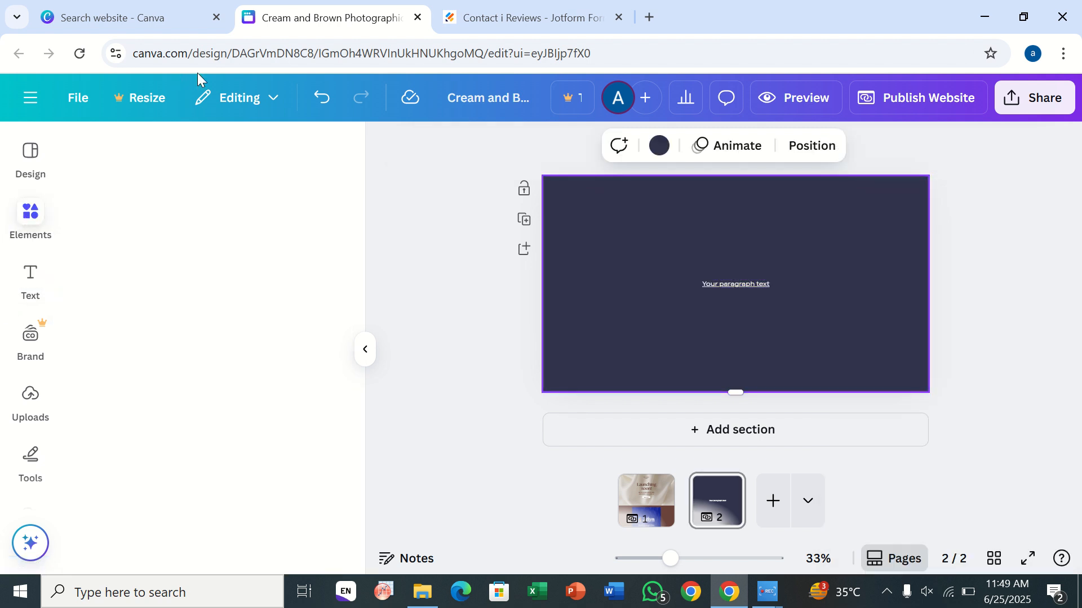
{"action": "left_click", "coordinate": [202, 151]}
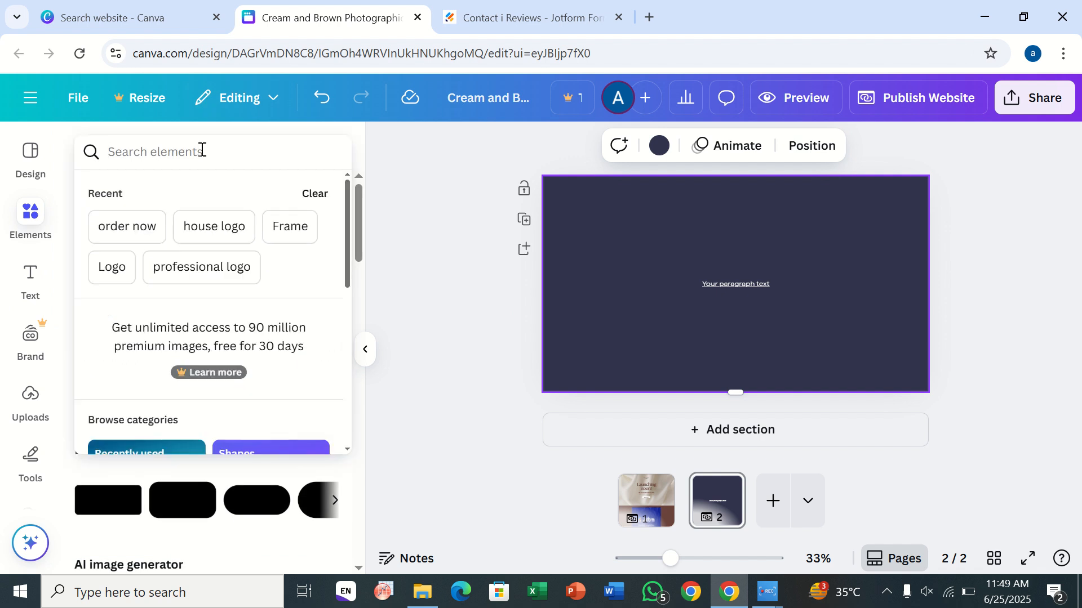
{"action": "type", "text": "con"}
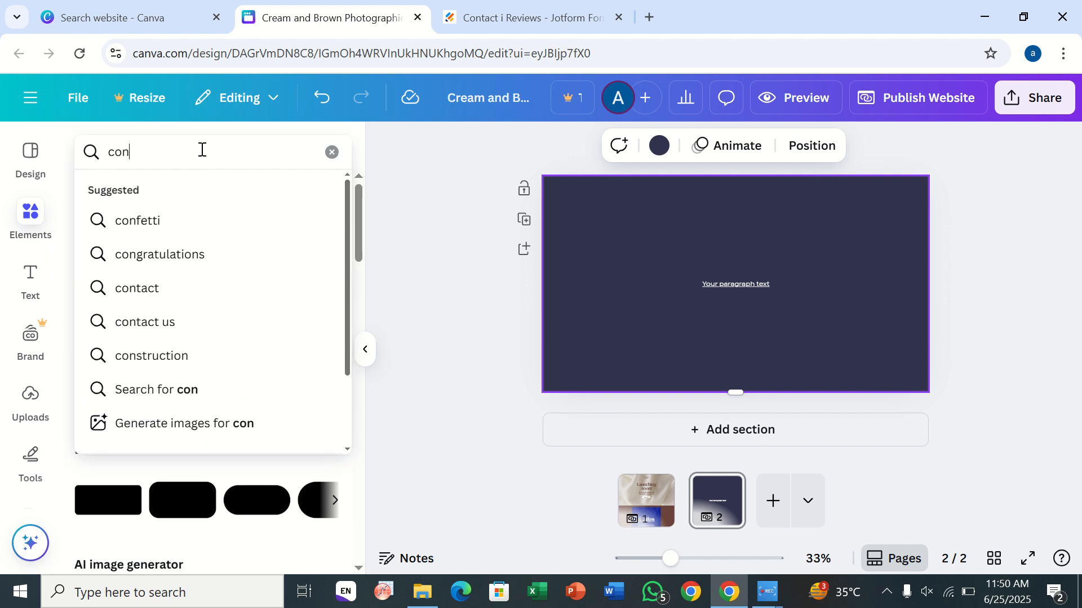
{"action": "type", "text": "tactv"}
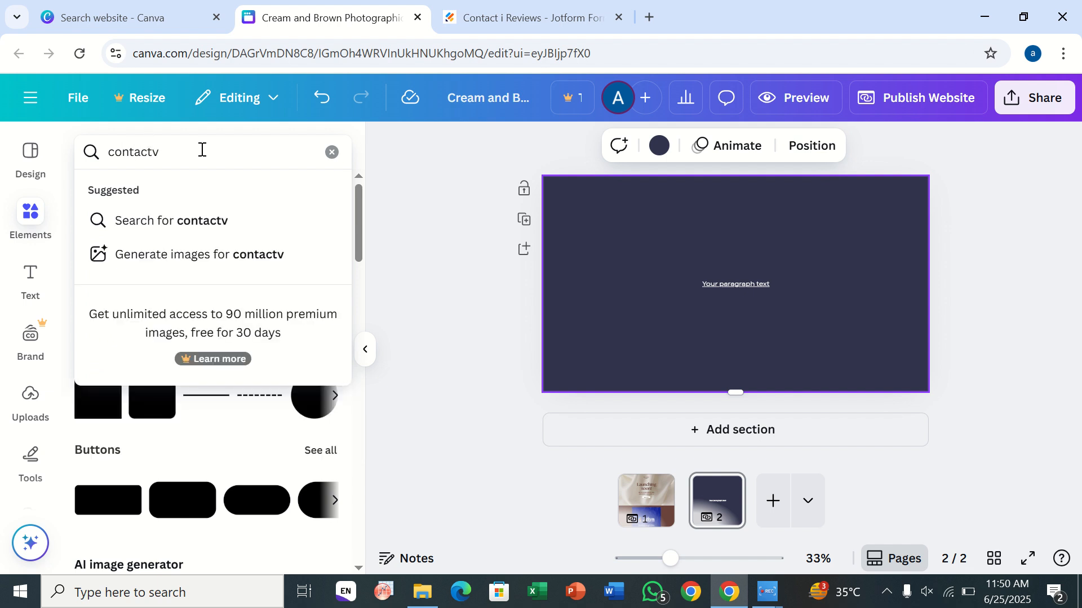
{"action": "key", "text": "BackSpace"}
{"action": "type", "text": "us"}
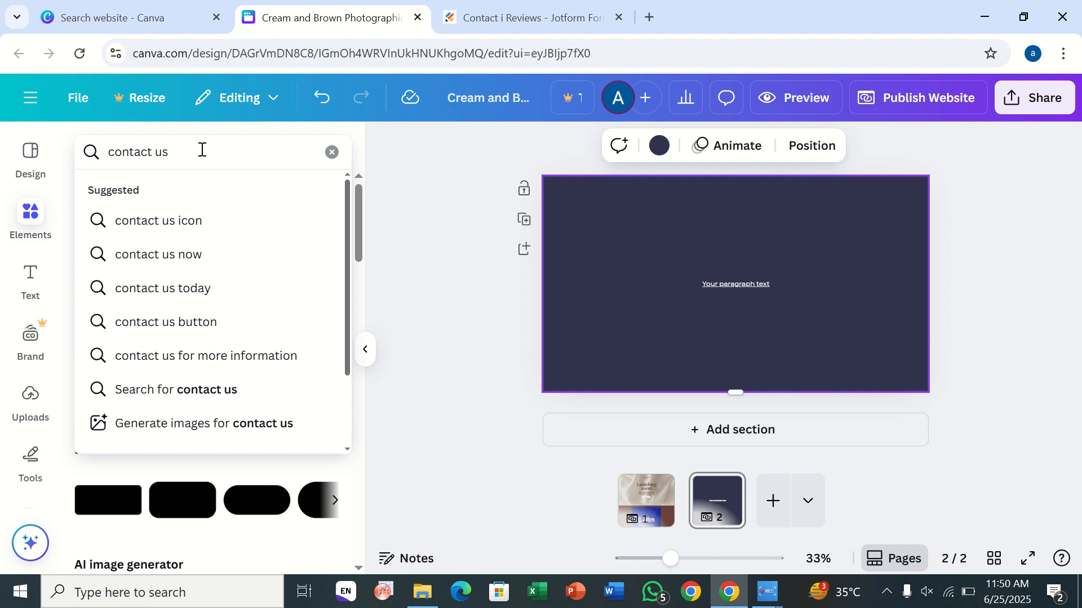
{"action": "key", "text": "Return"}
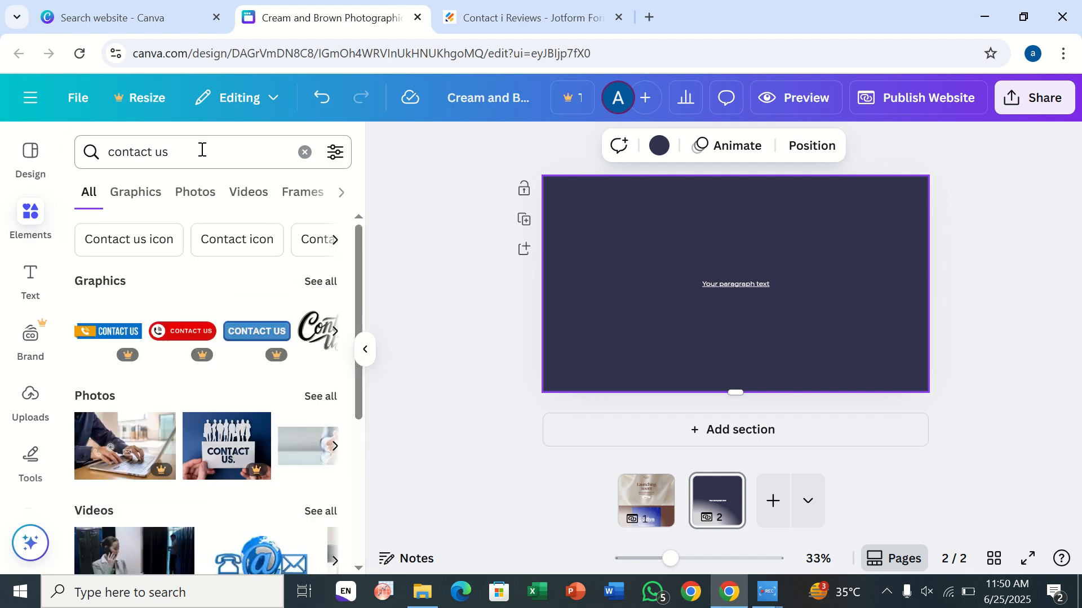
{"action": "left_click", "coordinate": [194, 328]}
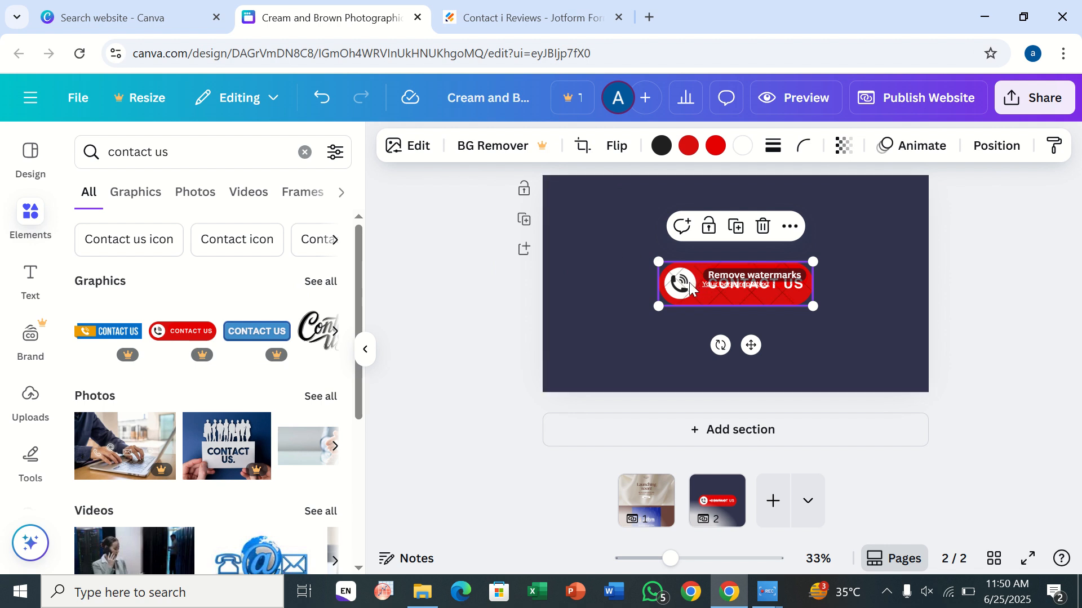
{"action": "left_click_drag", "start_coordinate": [689, 280], "coordinate": [684, 247]}
Step: Change the linked text to "link" and set the Jotform link's display mode to Embed
{"action": "left_click", "coordinate": [719, 284]}
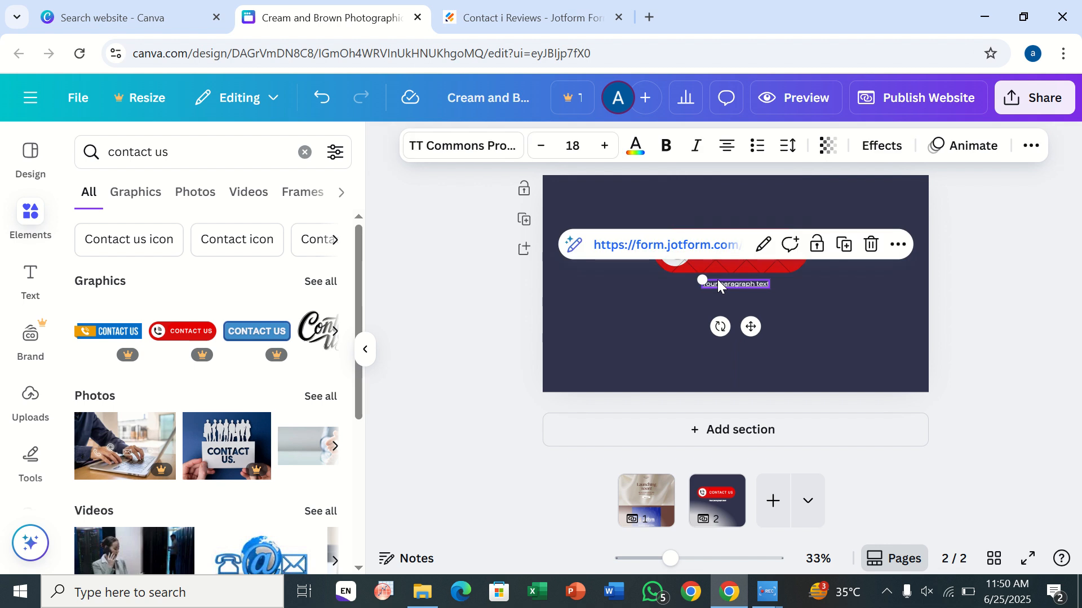
{"action": "left_click", "coordinate": [761, 248]}
{"action": "left_click", "coordinate": [755, 321]}
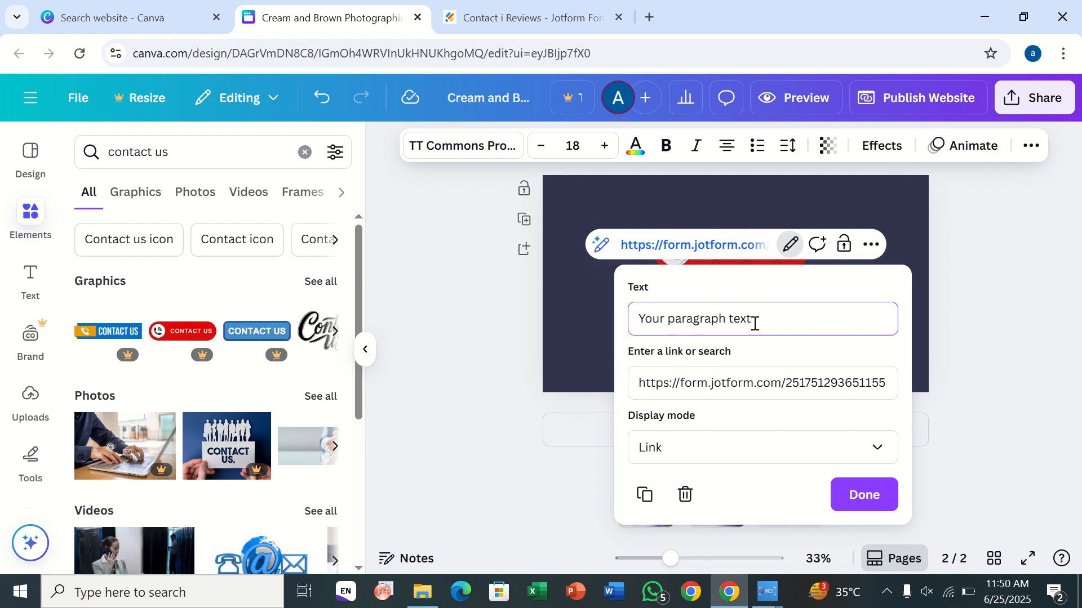
{"action": "key", "text": "BackSpace"}
{"action": "key", "text": "BackSpace"}
{"action": "key", "text": "BackSpace"}
{"action": "key", "text": "BackSpace"}
{"action": "key", "text": "BackSpace"}
{"action": "key", "text": "BackSpace"}
{"action": "key", "text": "BackSpace"}
{"action": "key", "text": "BackSpace"}
{"action": "key", "text": "BackSpace"}
{"action": "key", "text": "BackSpace"}
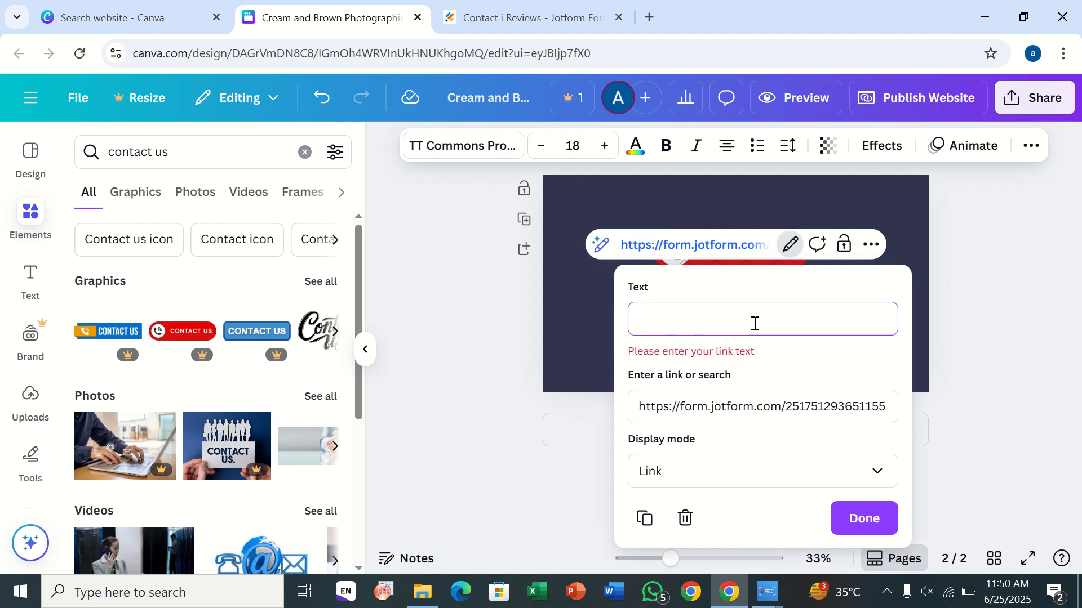
{"action": "type", "text": "C"}
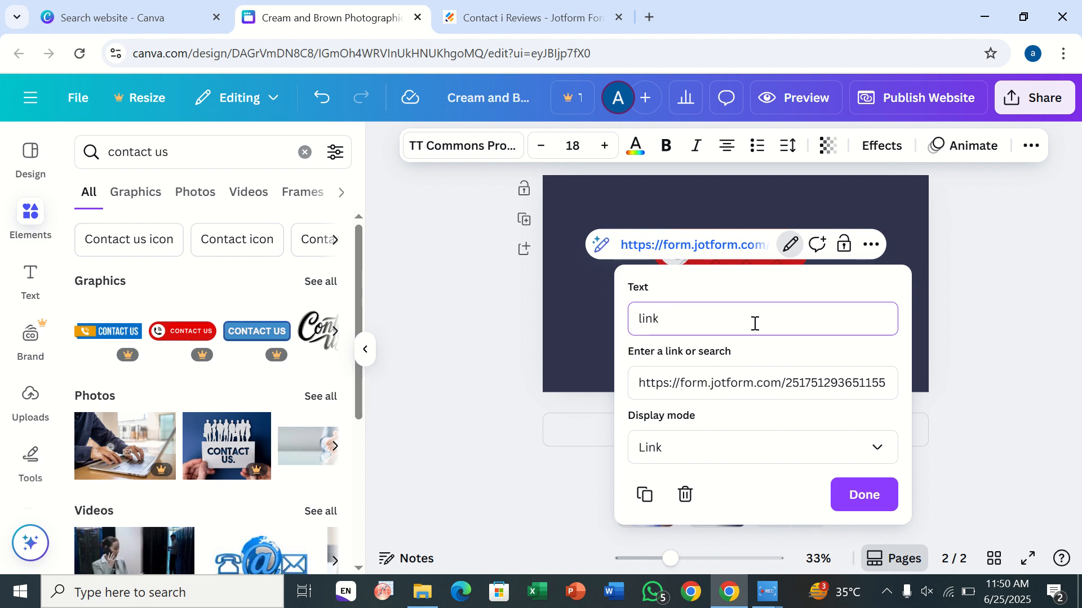
{"action": "left_click", "coordinate": [794, 461]}
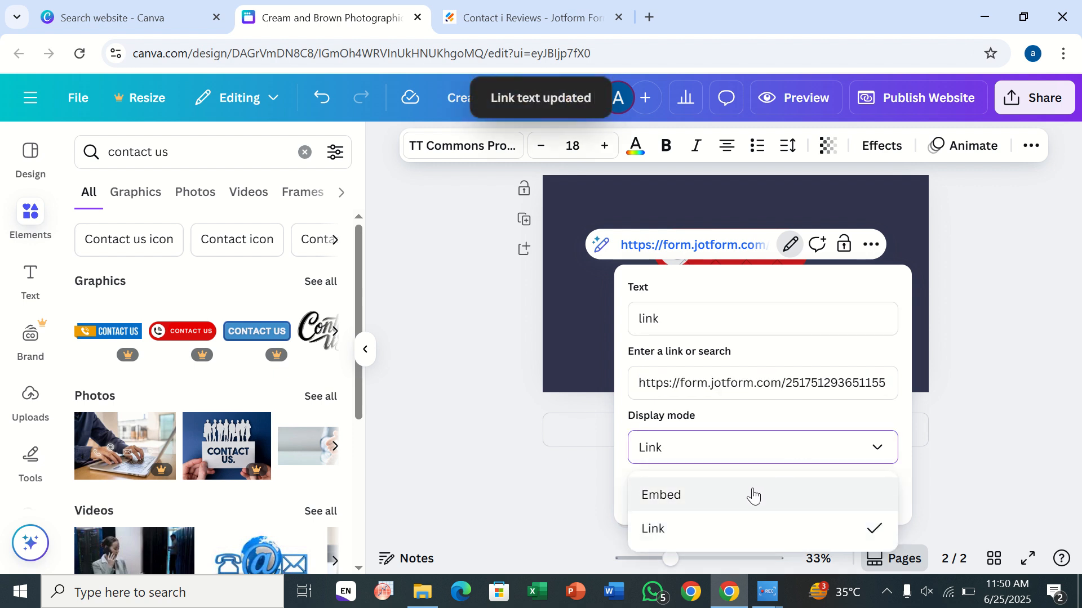
{"action": "left_click", "coordinate": [647, 496]}
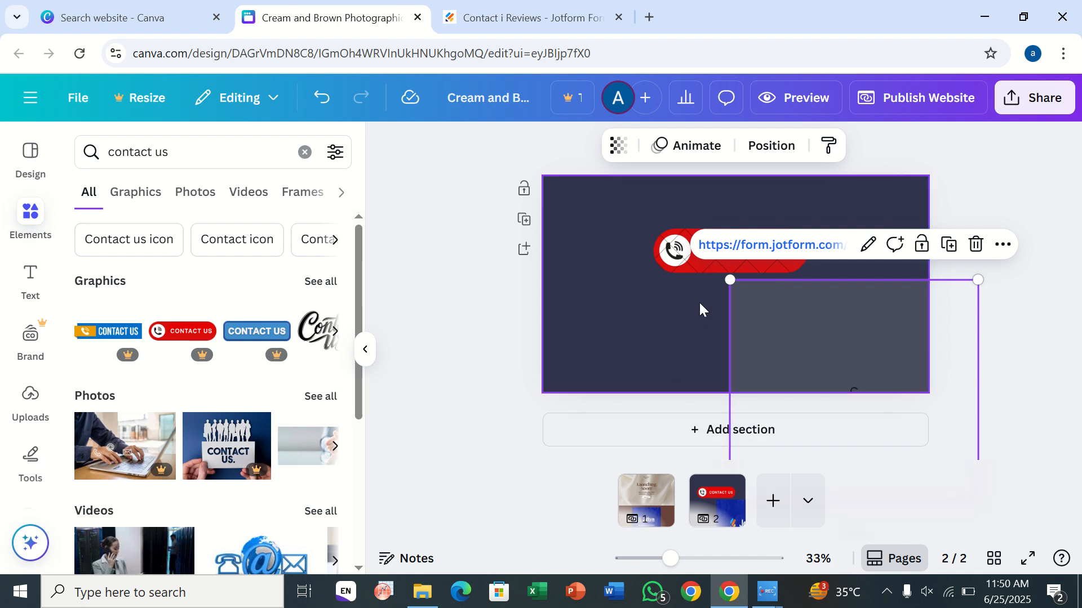
Step: Move the red Contact Us graphic to the page's upper-left corner and delete it
{"action": "left_click_drag", "start_coordinate": [669, 231], "coordinate": [559, 175]}
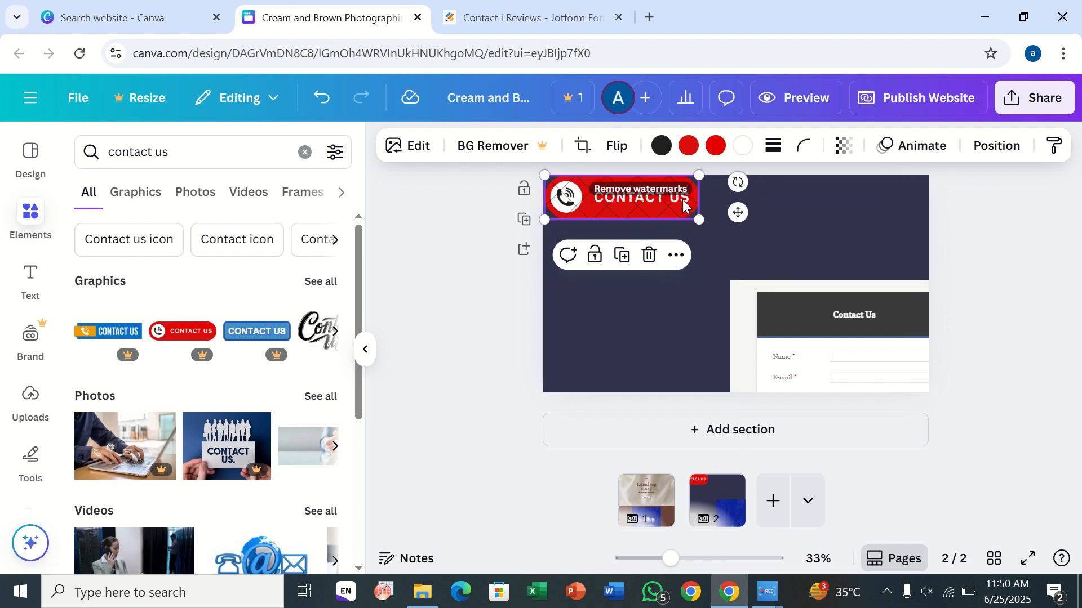
{"action": "key", "text": "Delete"}
Step: Move the embedded Jotform form to the middle of the page, with its Contact Us header slightly below the page's upper edge
{"action": "left_click_drag", "start_coordinate": [850, 355], "coordinate": [702, 225]}
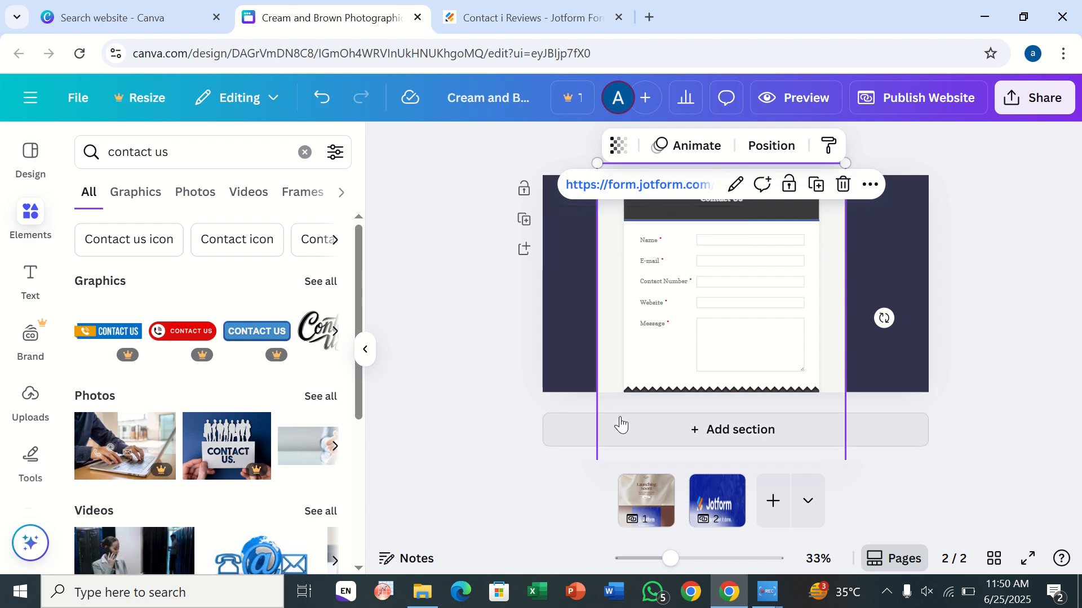
{"action": "left_click_drag", "start_coordinate": [657, 368], "coordinate": [661, 235]}
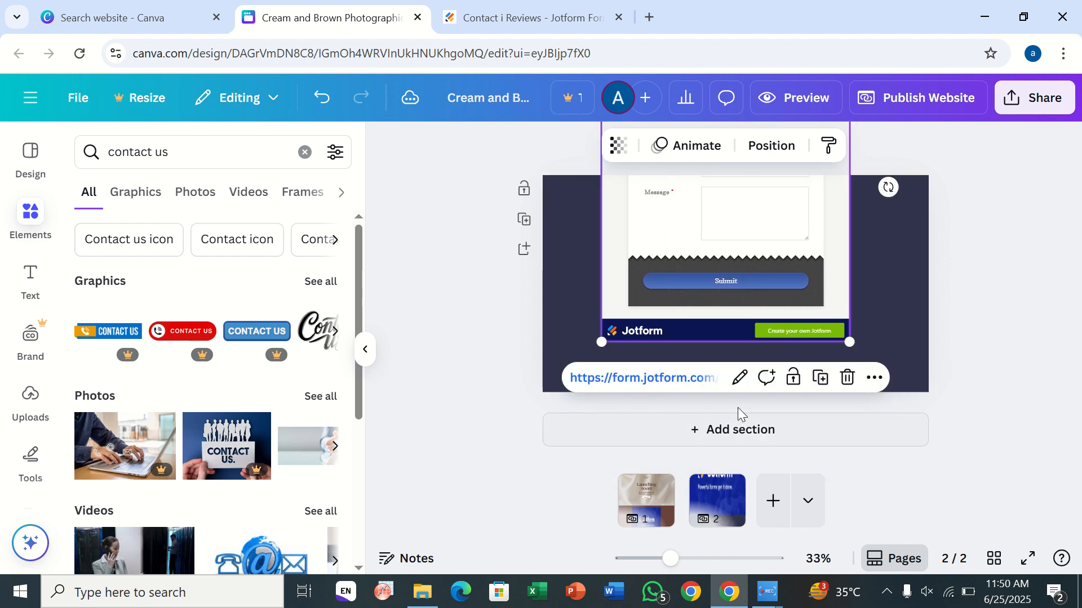
{"action": "left_click_drag", "start_coordinate": [723, 346], "coordinate": [722, 451]}
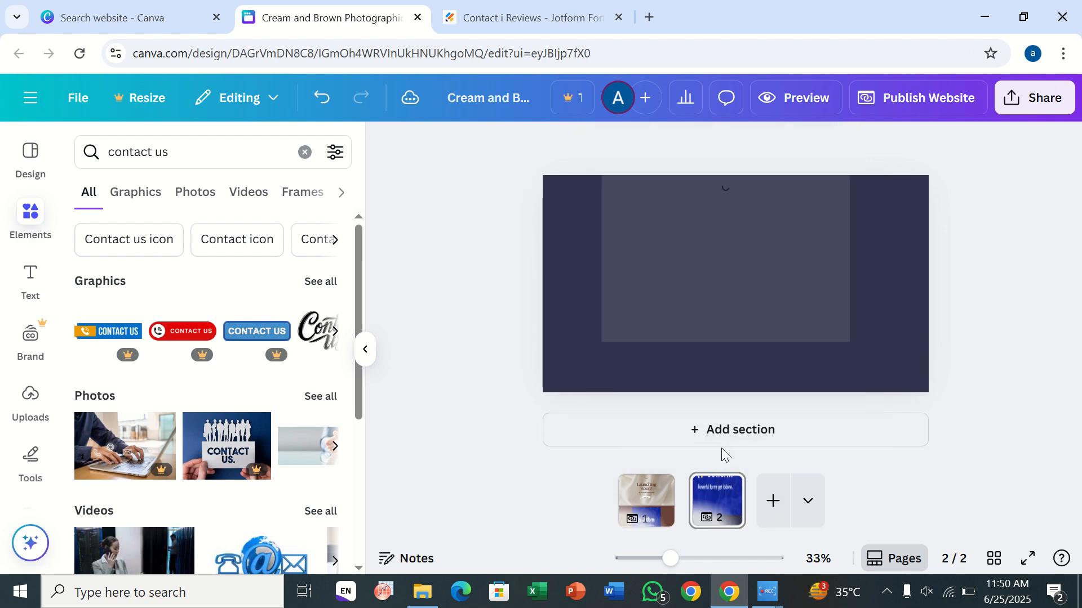
{"action": "left_click_drag", "start_coordinate": [749, 265], "coordinate": [739, 395]}
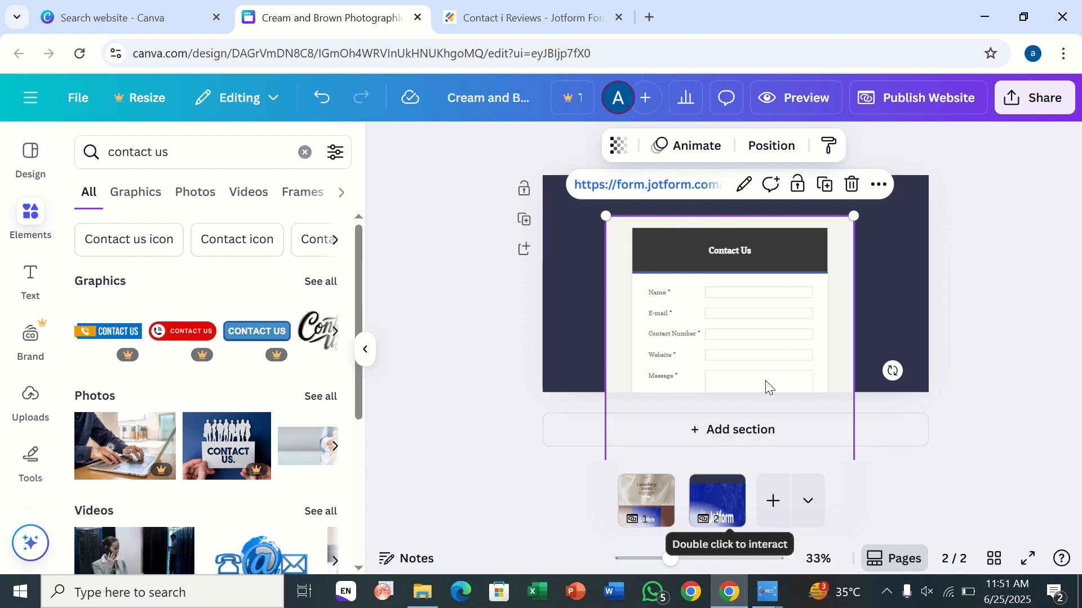
Step: Examine the embedded Contact Us form on the second page and compare it with the form on the first page
{"action": "left_click", "coordinate": [884, 370]}
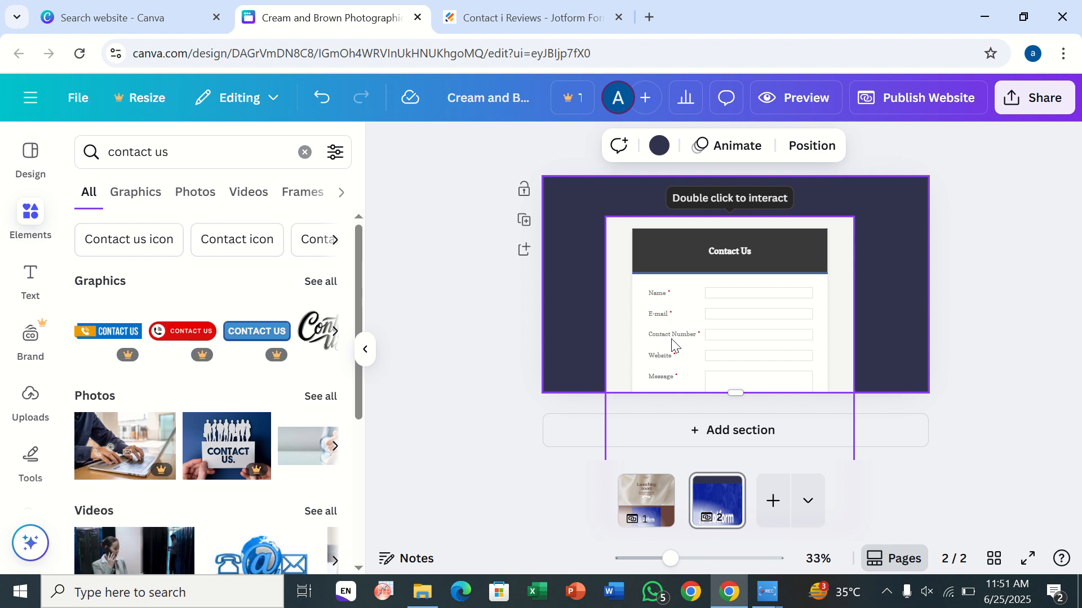
{"action": "left_click", "coordinate": [760, 361]}
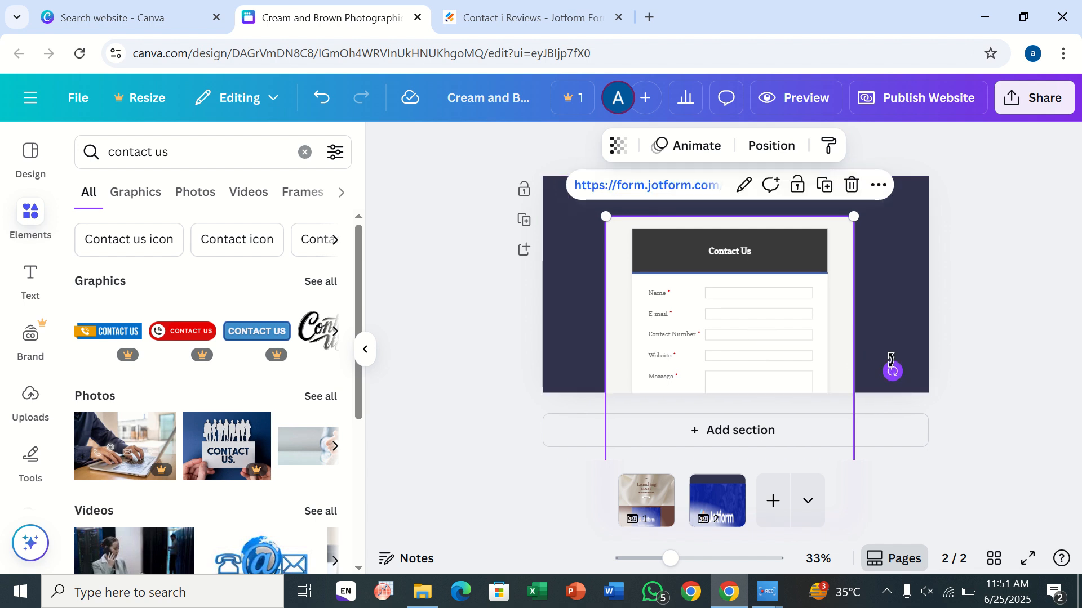
{"action": "left_click", "coordinate": [890, 267]}
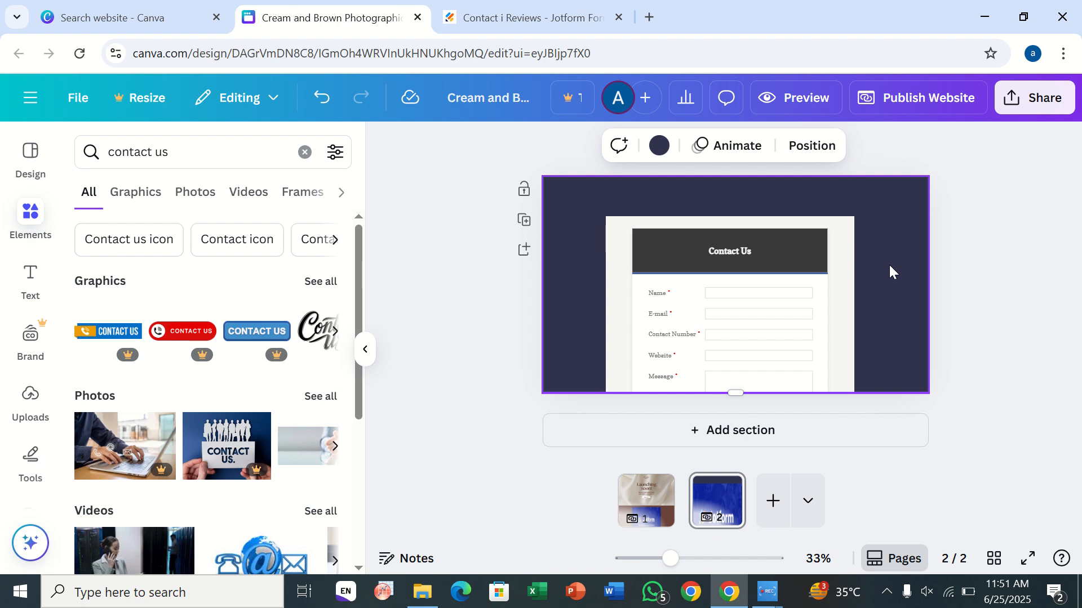
{"action": "left_click", "coordinate": [670, 488]}
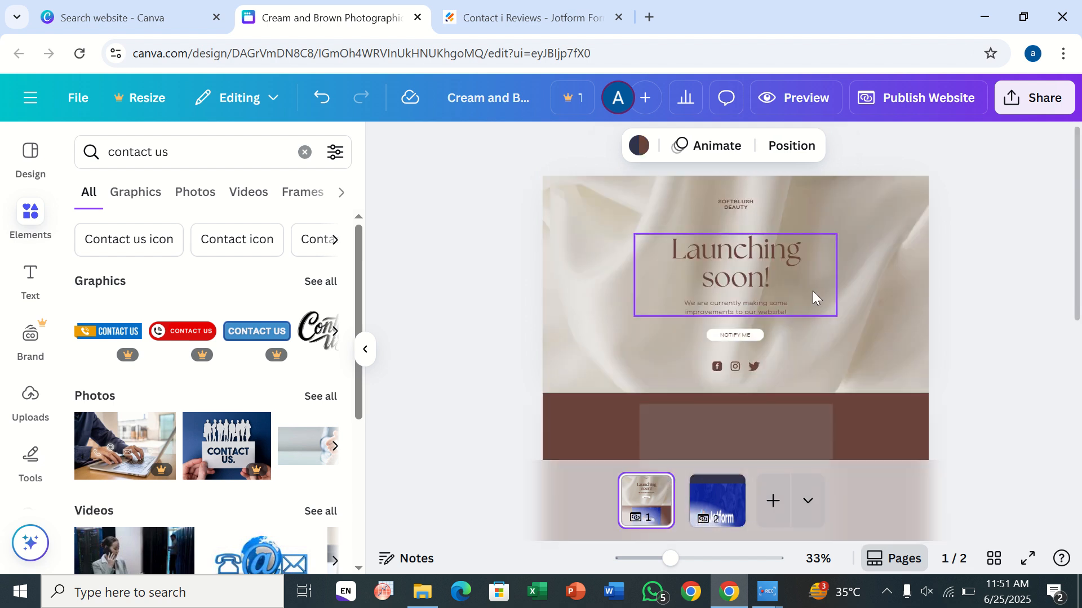
{"action": "scroll", "coordinate": [812, 291], "scroll_direction": "down", "scroll_amount": 3}
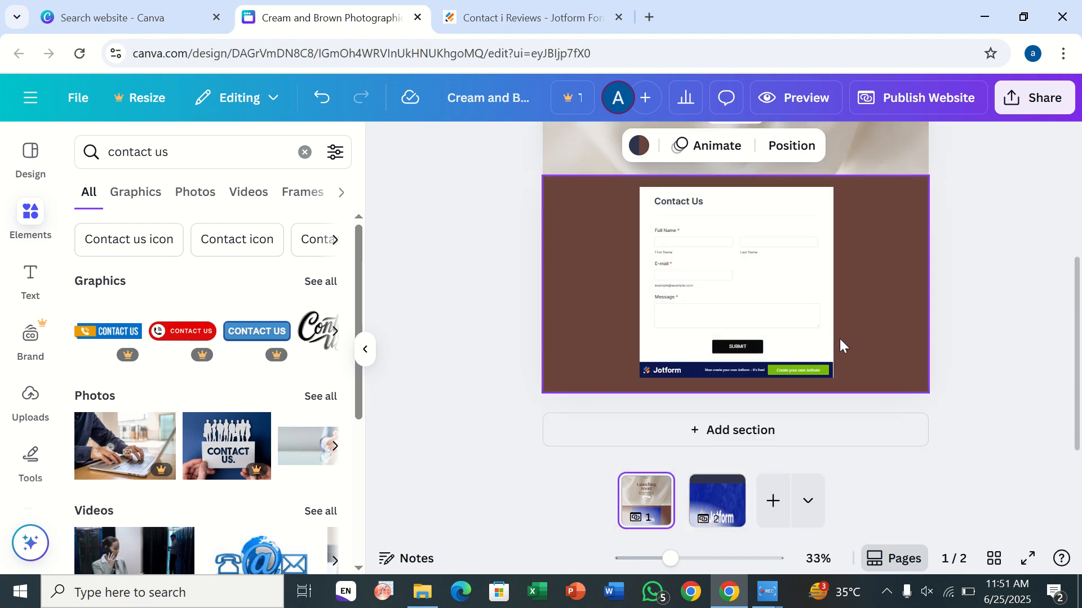
{"action": "left_click", "coordinate": [722, 505]}
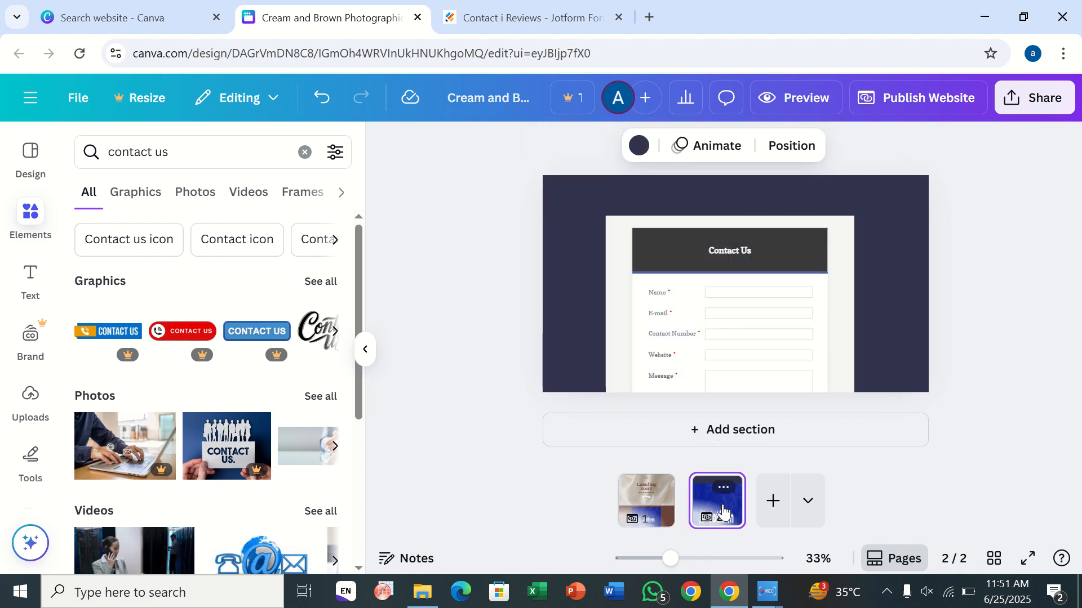
{"action": "left_click", "coordinate": [803, 386]}
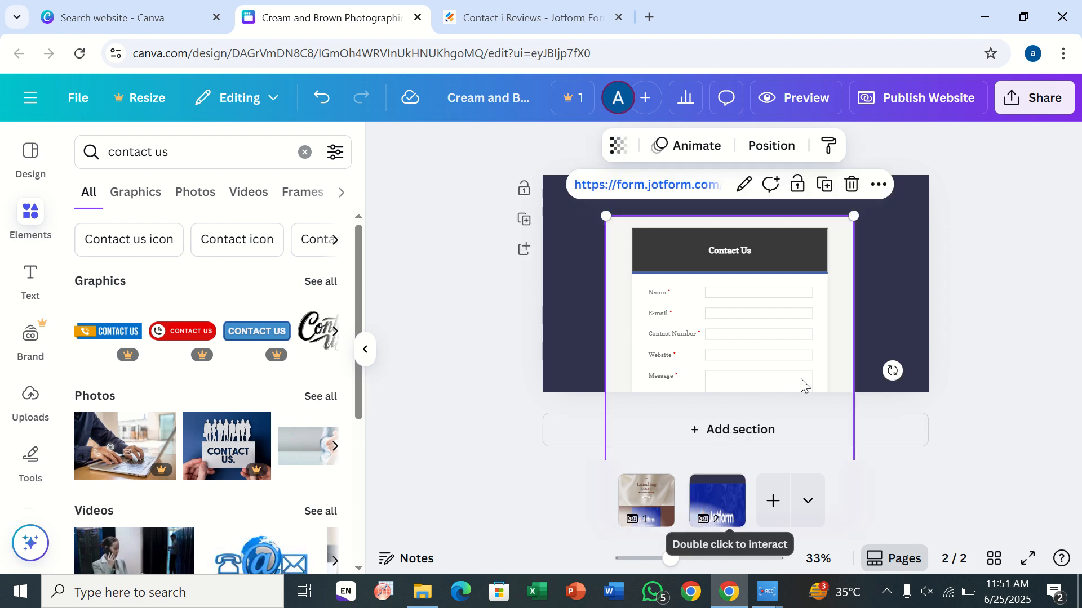
Step: Return to the website's first page and locate the Jotform app among the editor's apps
{"action": "left_click", "coordinate": [653, 489]}
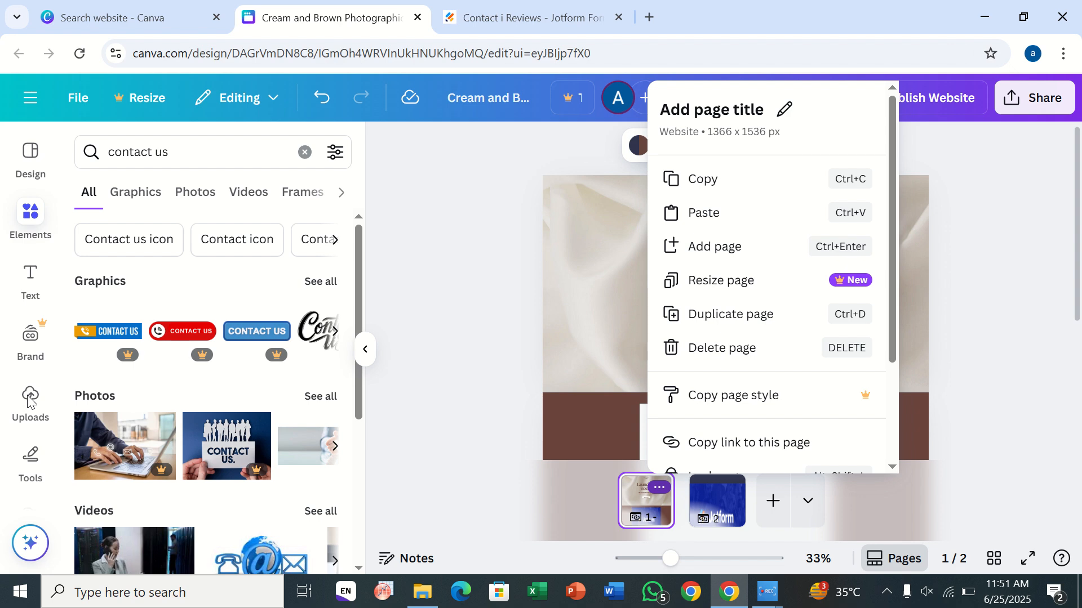
{"action": "left_click", "coordinate": [417, 372]}
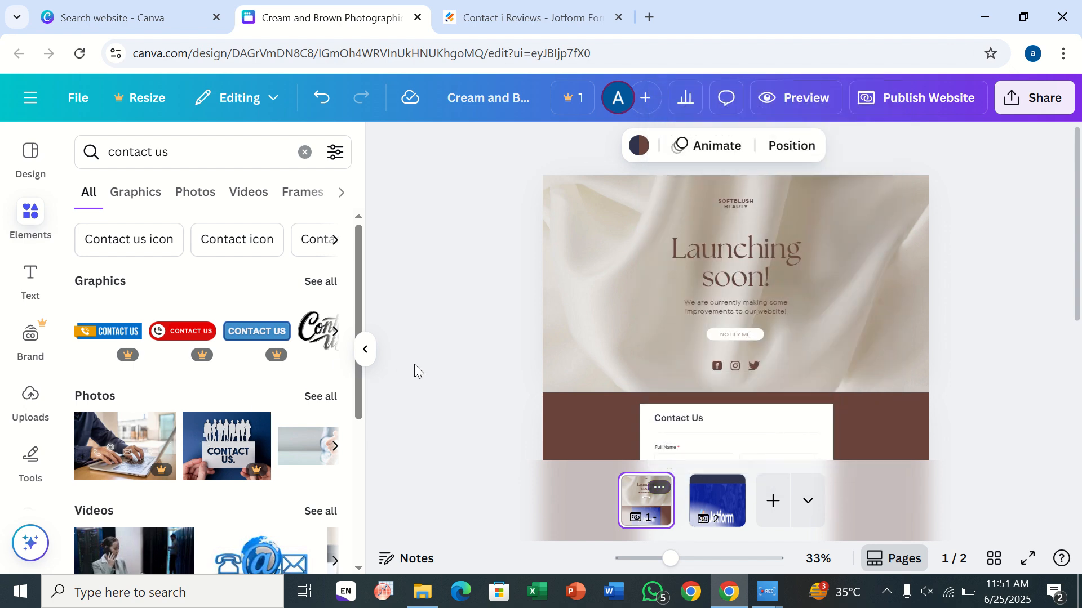
{"action": "scroll", "coordinate": [12, 344], "scroll_direction": "down", "scroll_amount": 5}
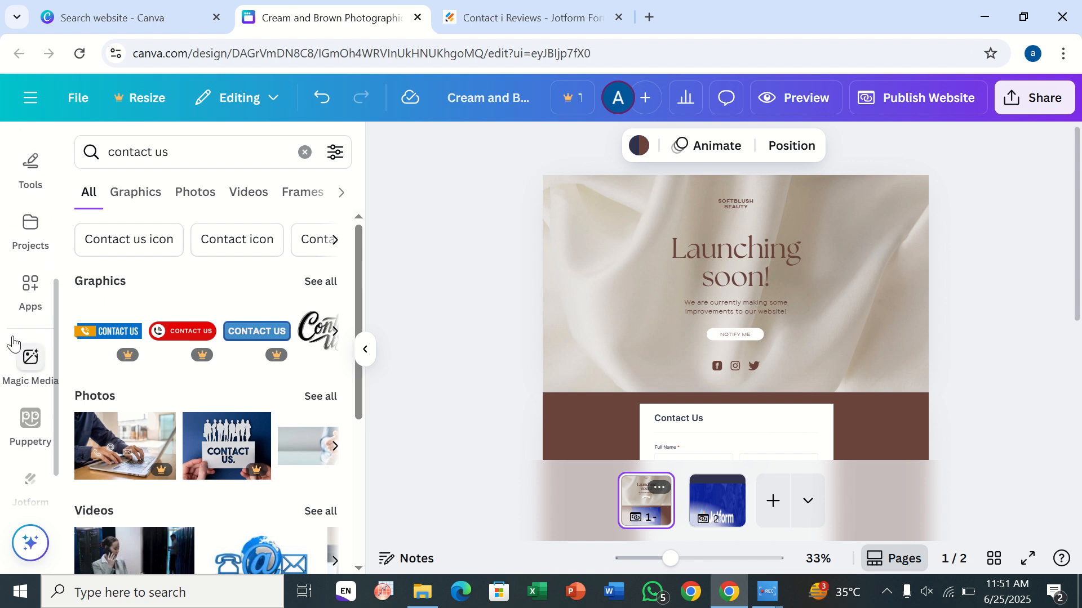
{"action": "scroll", "coordinate": [12, 344], "scroll_direction": "down", "scroll_amount": 2}
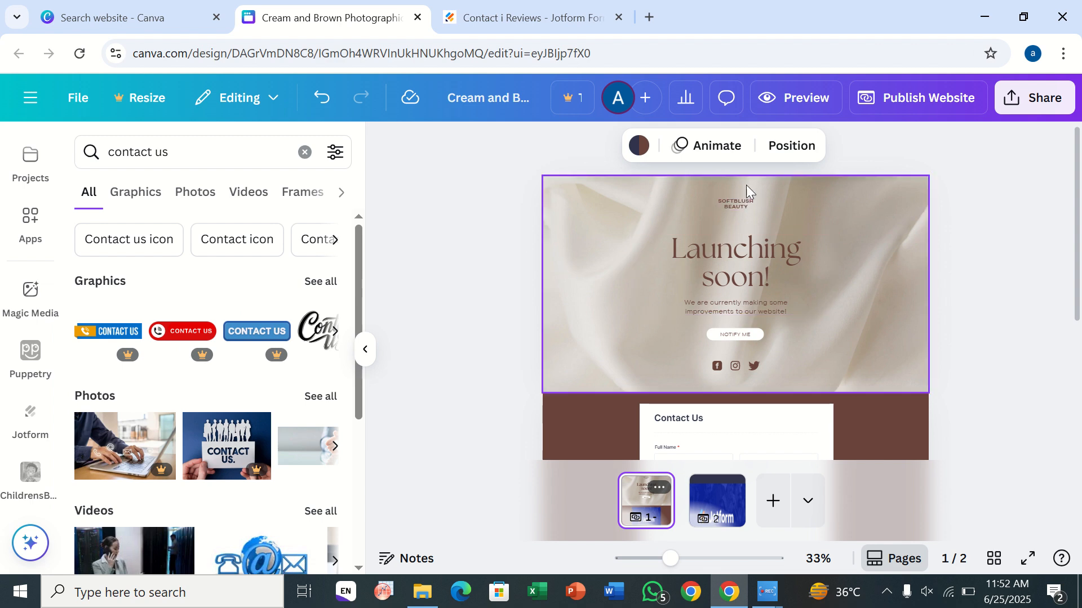
Step: Preview the website down to the contact form's end in desktop view, check the mobile view, and return to the editor
{"action": "left_click", "coordinate": [779, 112]}
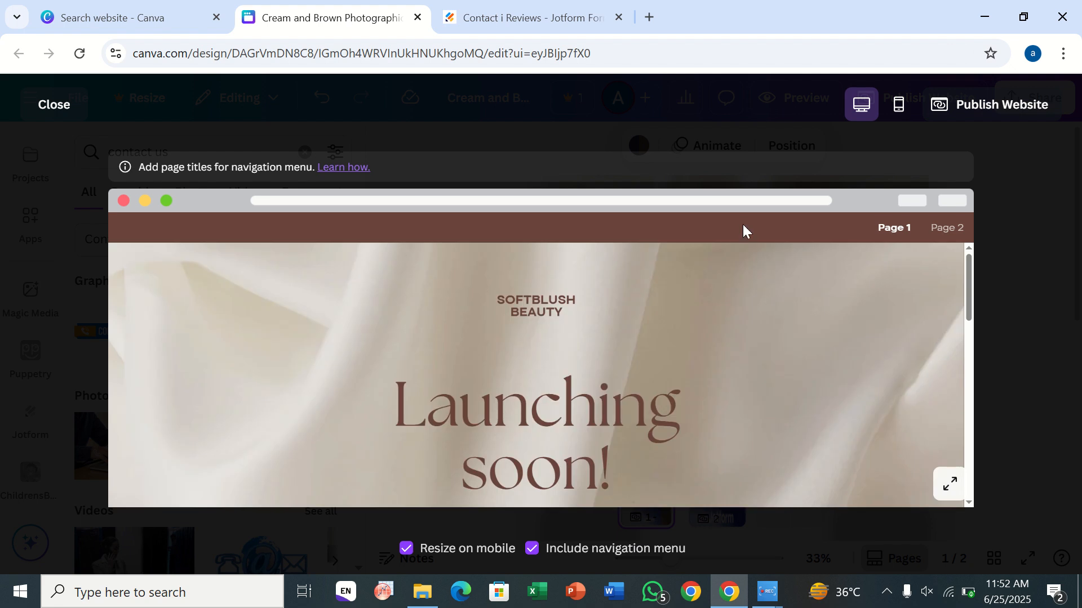
{"action": "scroll", "coordinate": [686, 438], "scroll_direction": "down", "scroll_amount": 15}
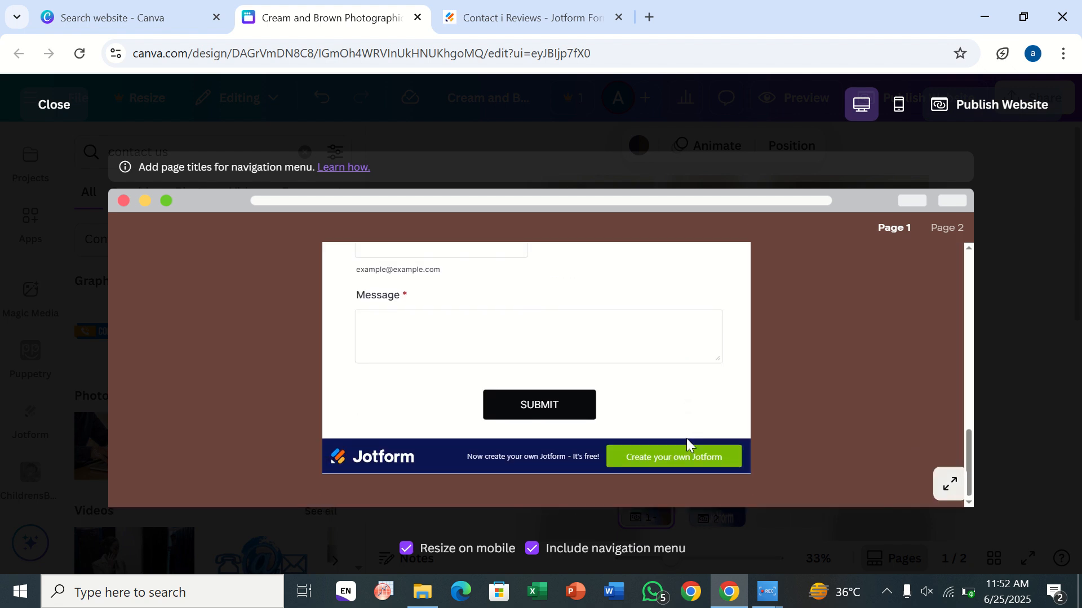
{"action": "left_click", "coordinate": [895, 111]}
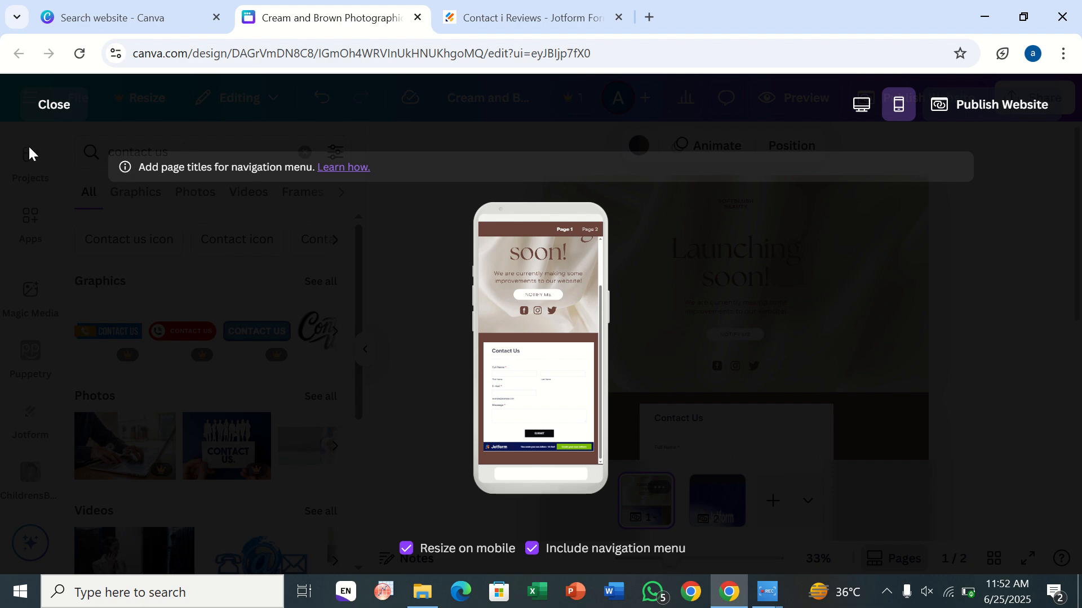
{"action": "left_click", "coordinate": [58, 112]}
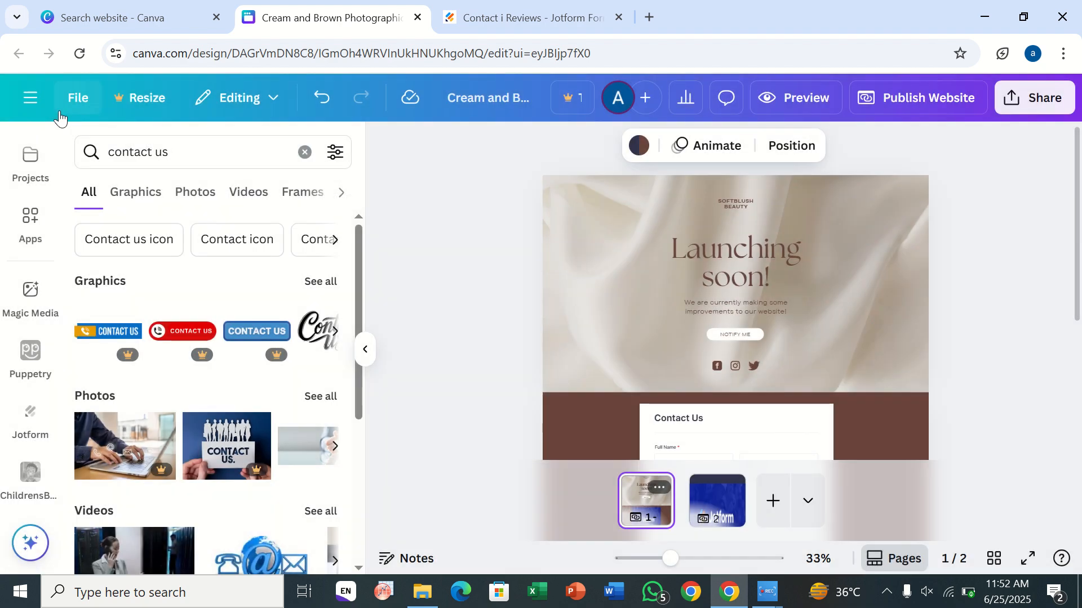